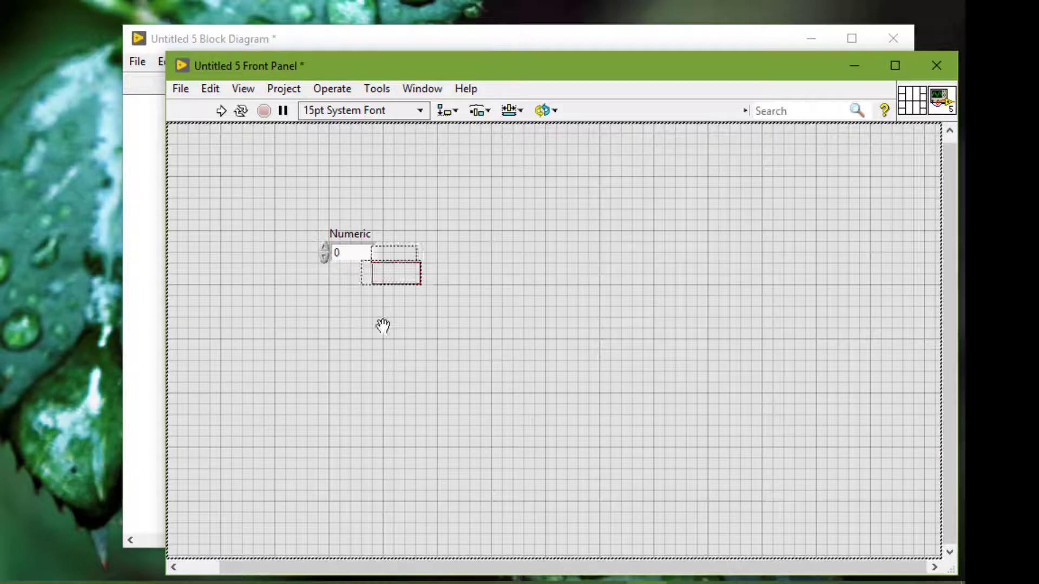
Place a second numeric control below the first one, offset slightly to its right
left_click(378, 339)
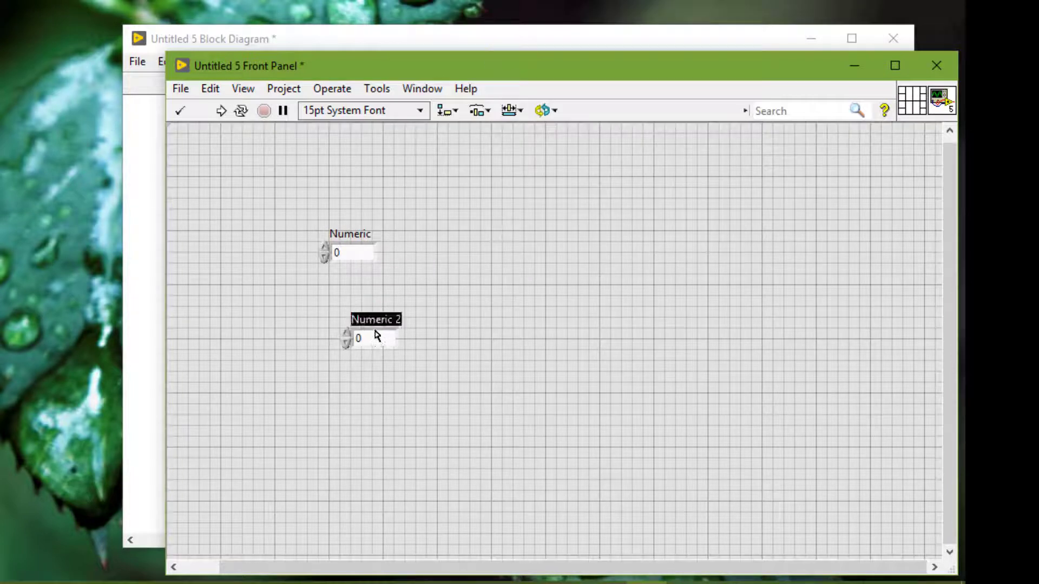
left_click_drag(377, 336, 358, 334)
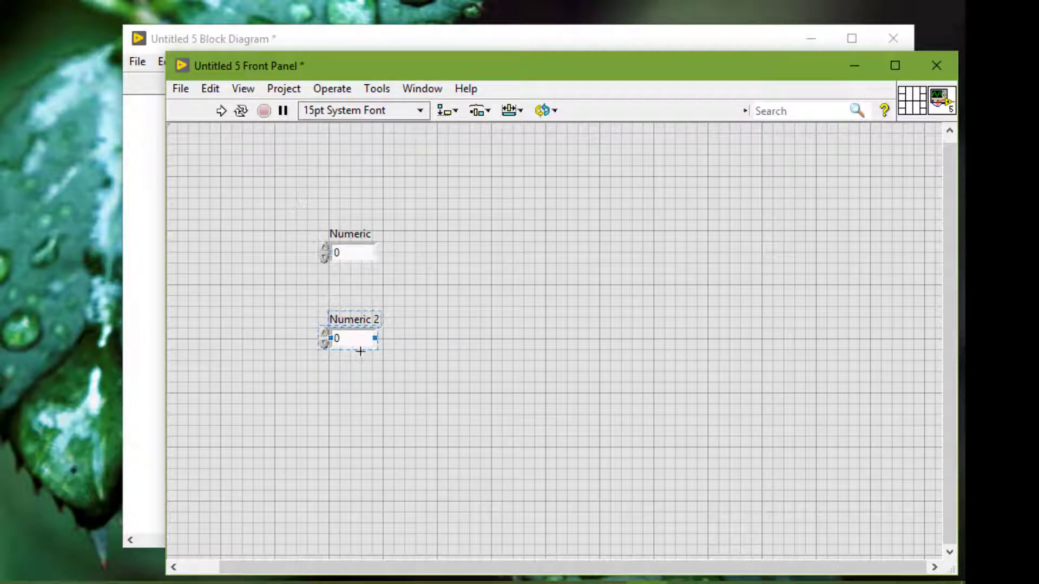
left_click_drag(359, 335, 376, 336)
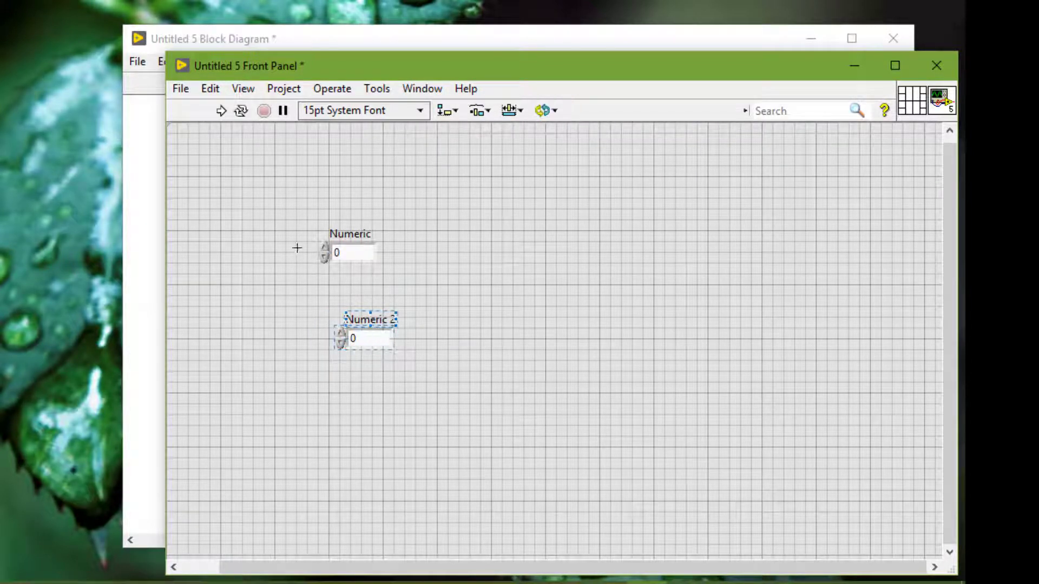
Examine the alignment options and the related edit commands available for the two numeric controls
left_click_drag(286, 219, 420, 400)
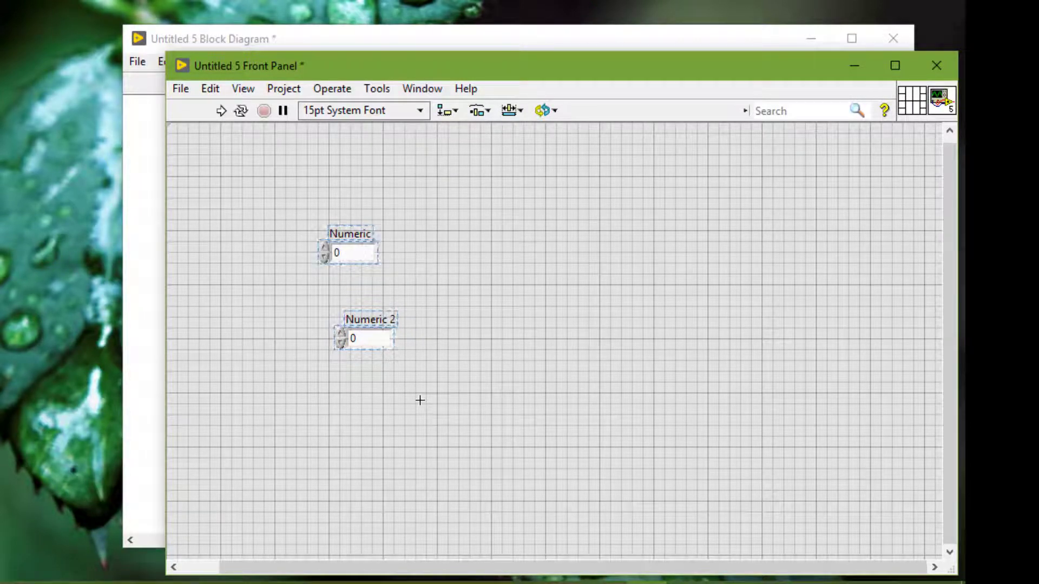
left_click(454, 112)
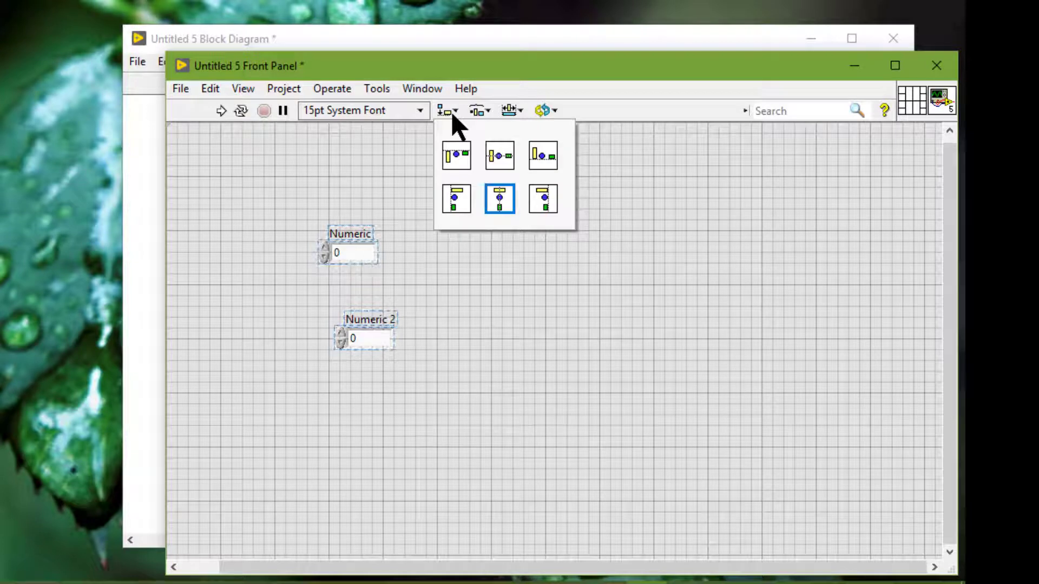
left_click(214, 93)
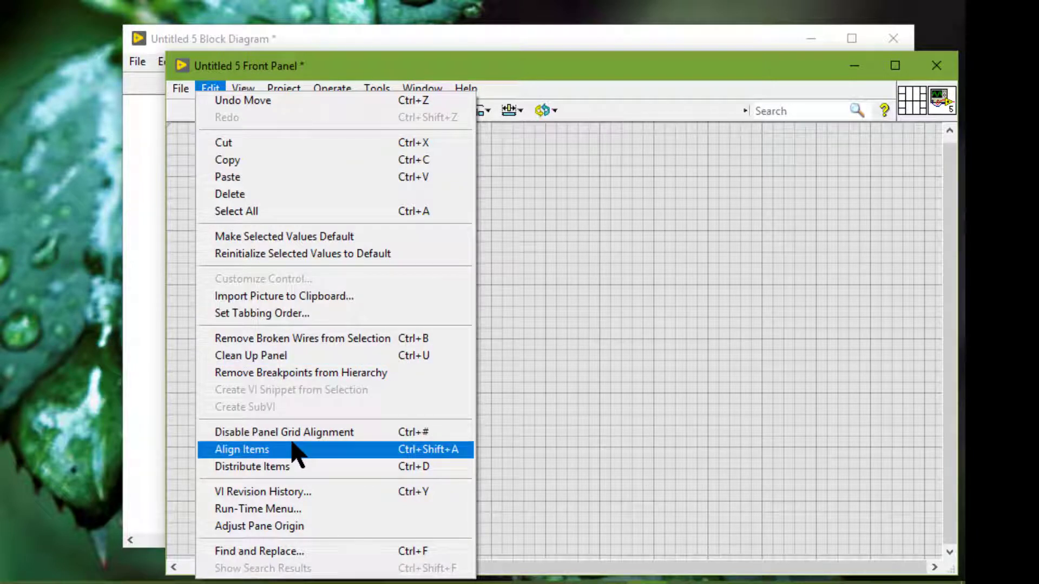
left_click(496, 305)
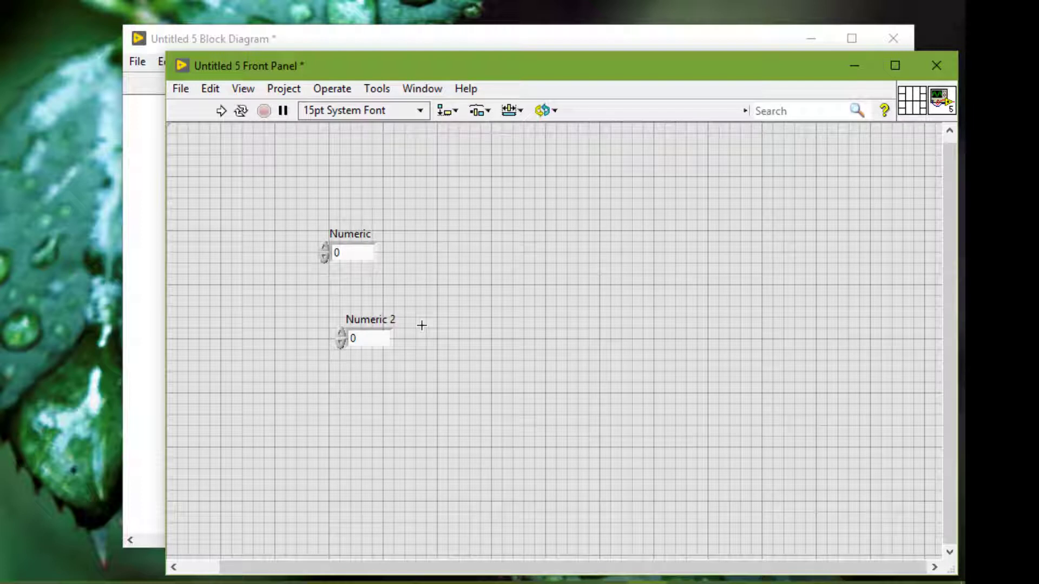
left_click_drag(406, 310, 222, 234)
left_click(739, 279)
left_click(457, 110)
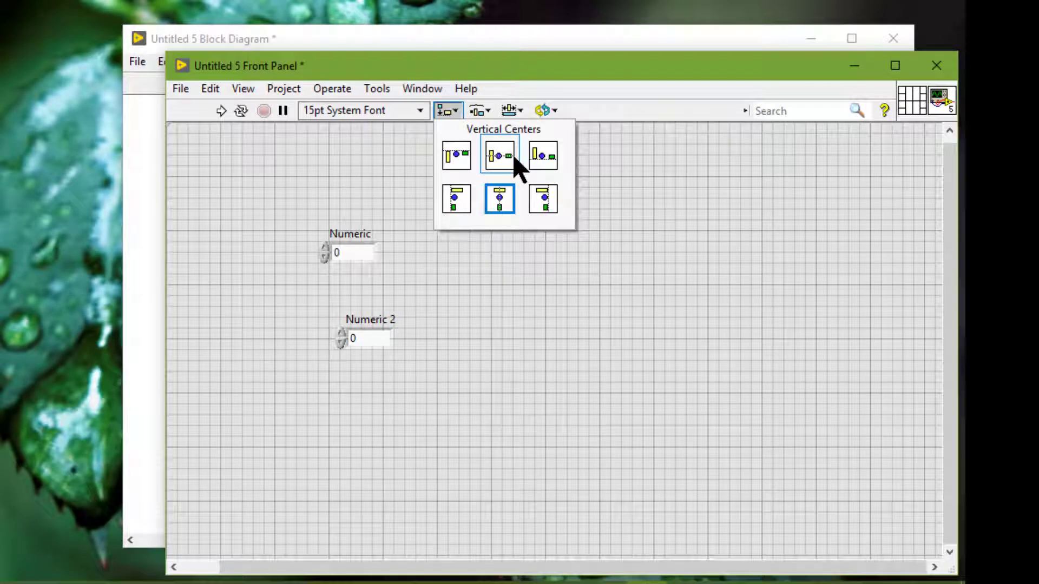
left_click(492, 285)
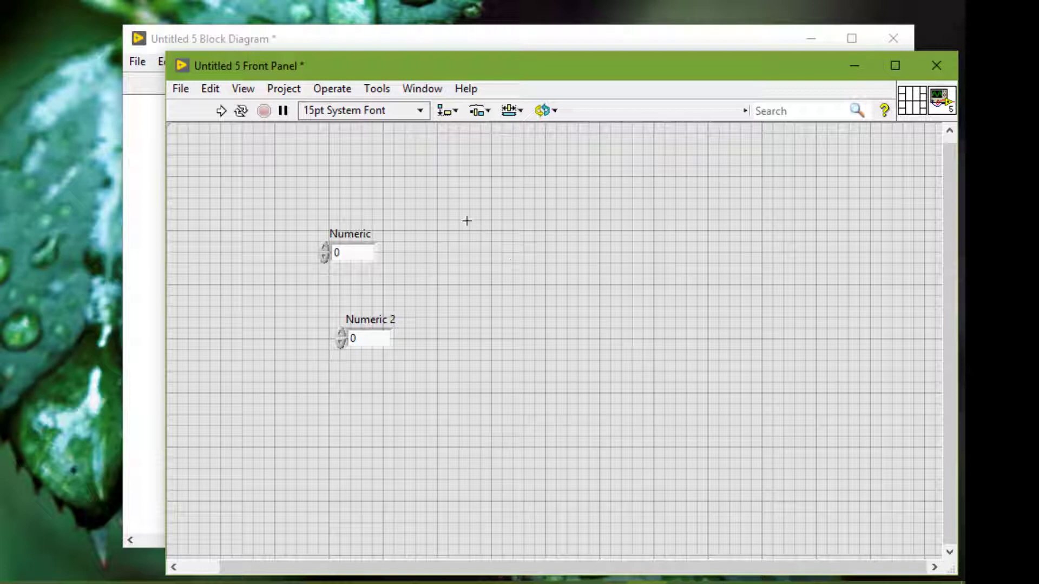
left_click(446, 112)
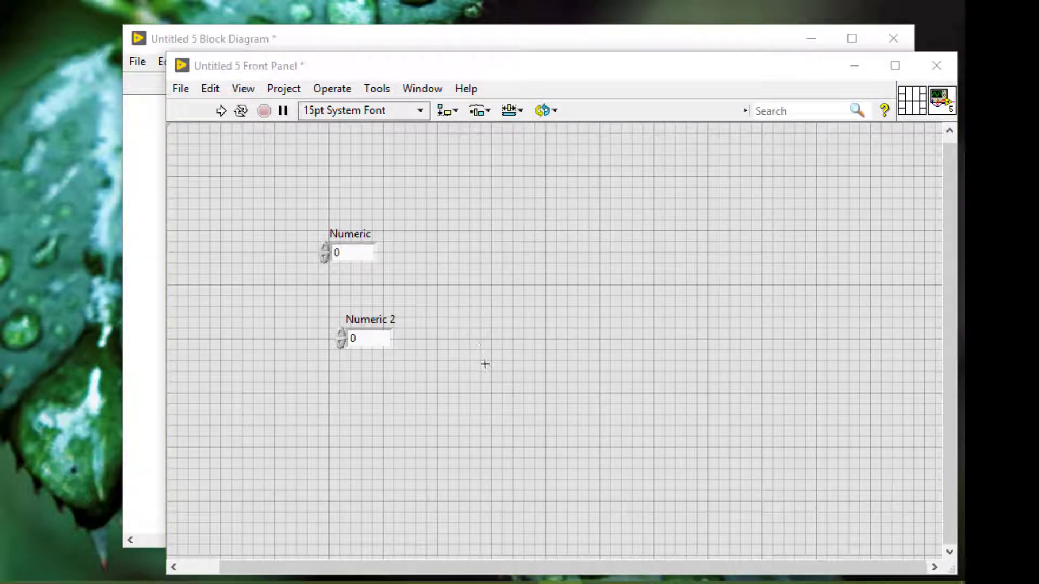
Add a third numeric control below Numeric 2, offset to its right
right_click(440, 260)
mouse_move(490, 21)
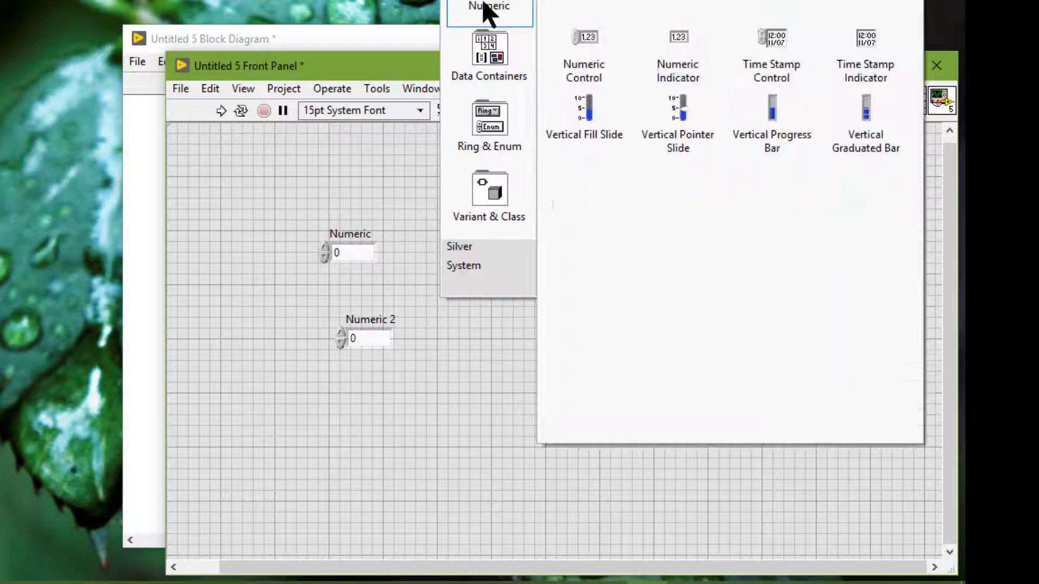
left_click(574, 57)
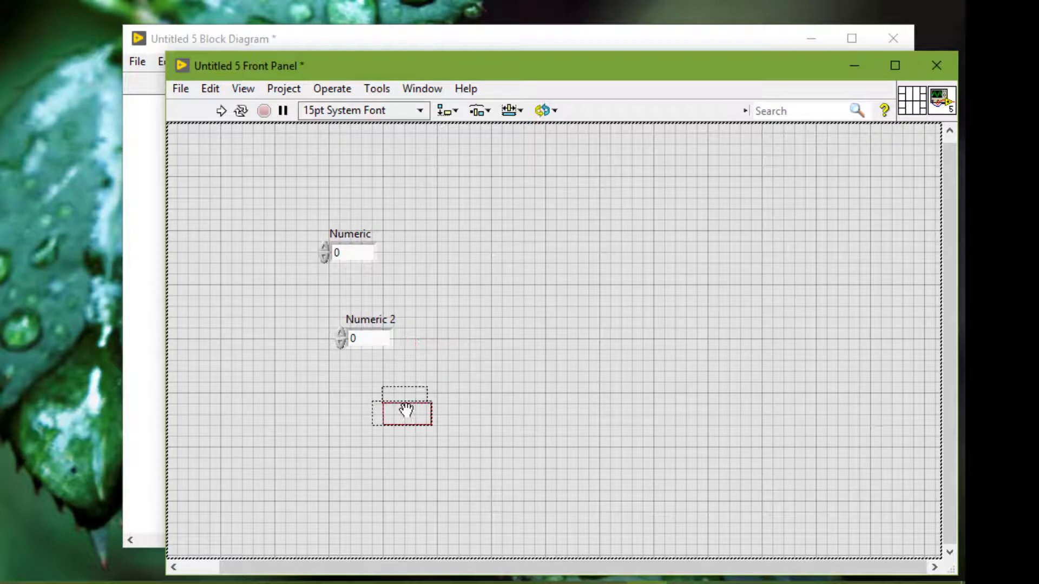
left_click(406, 412)
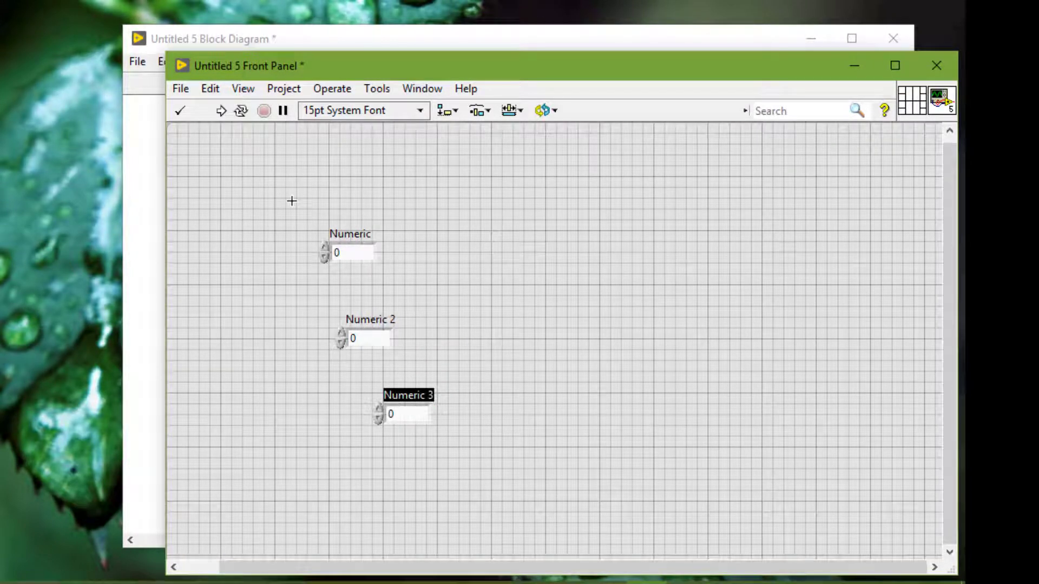
left_click(292, 200)
Examine the object alignment options on the front panel and in the block diagram, including those for the three selected controls
left_click_drag(292, 201, 465, 476)
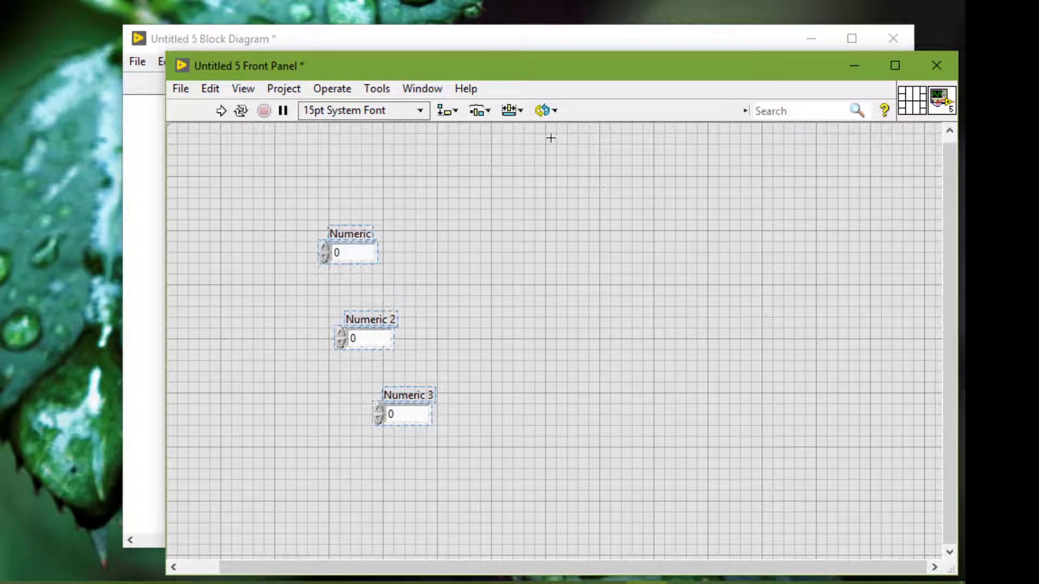
left_click(450, 111)
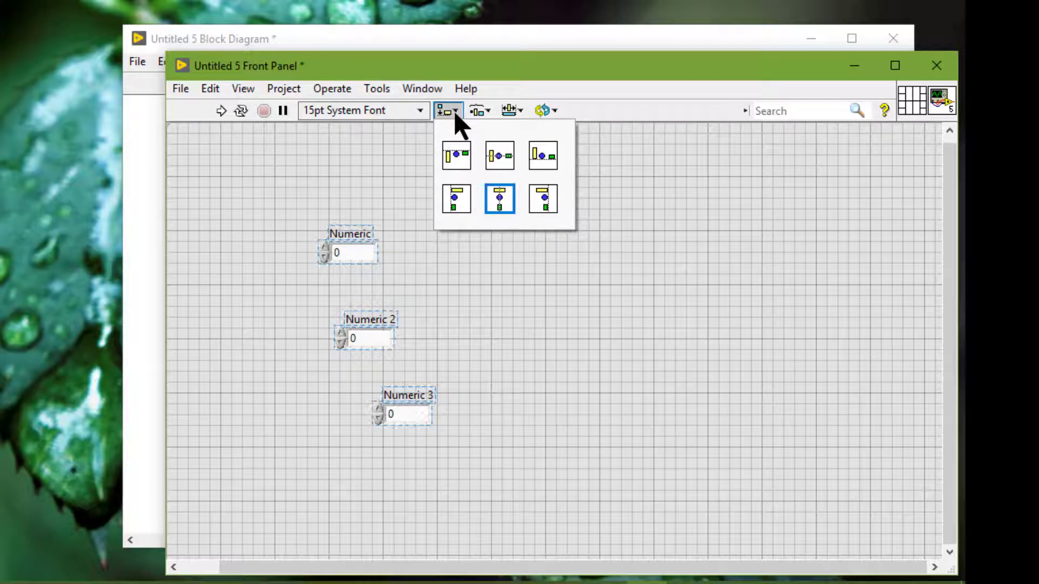
left_click(424, 115)
left_click(423, 113)
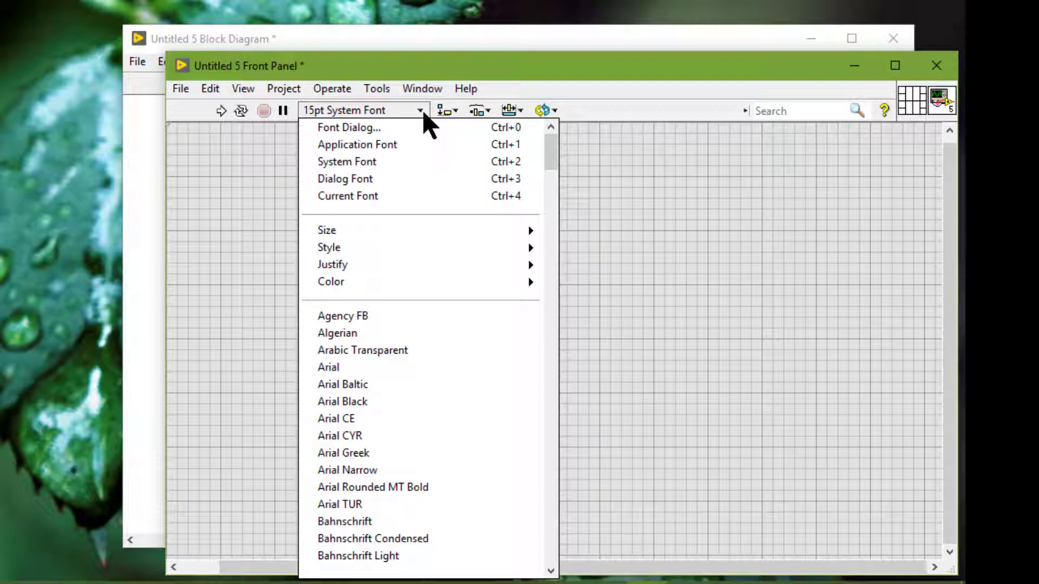
left_click(145, 164)
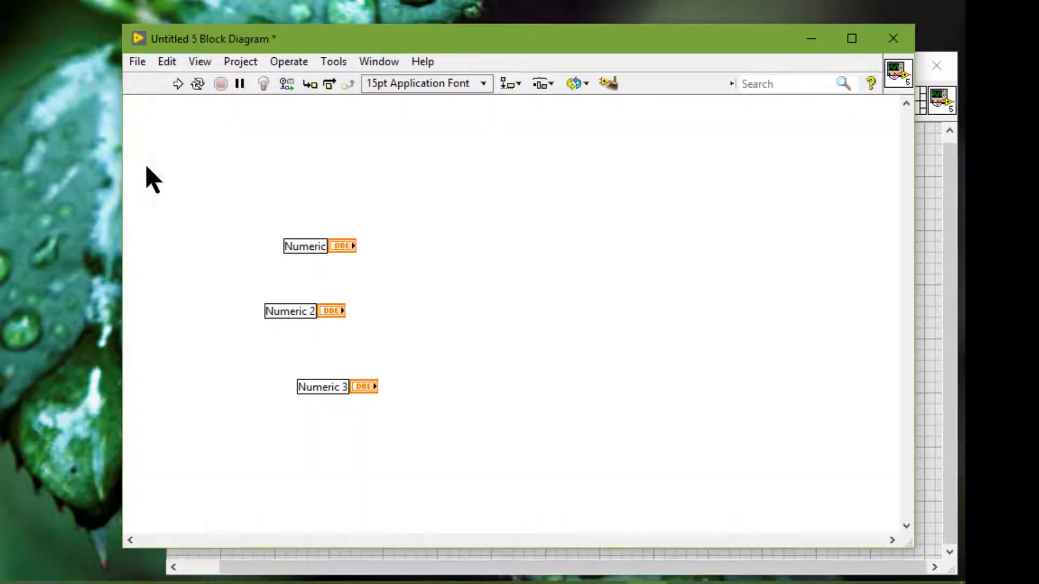
left_click(519, 89)
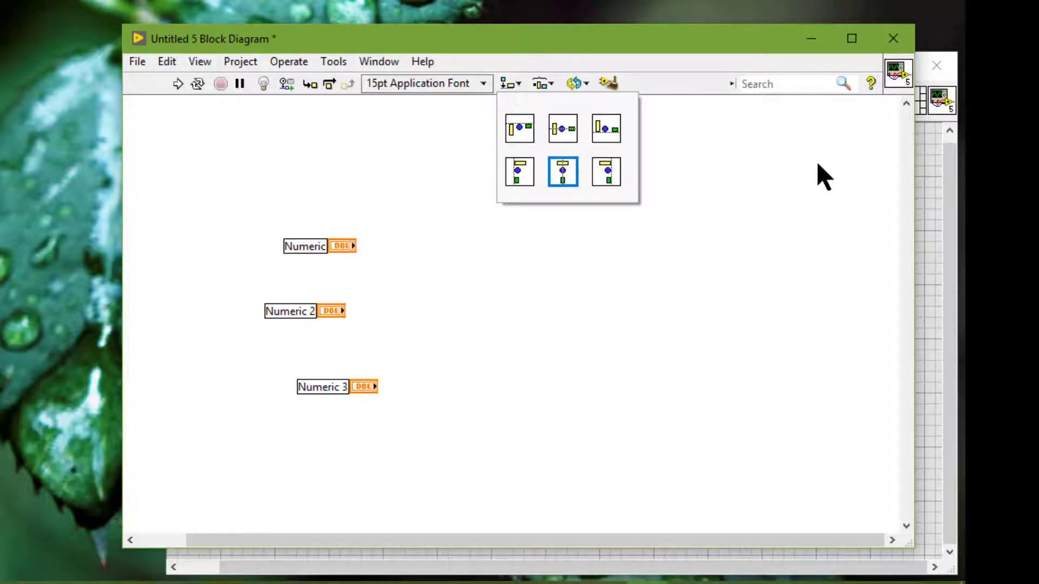
left_click(924, 198)
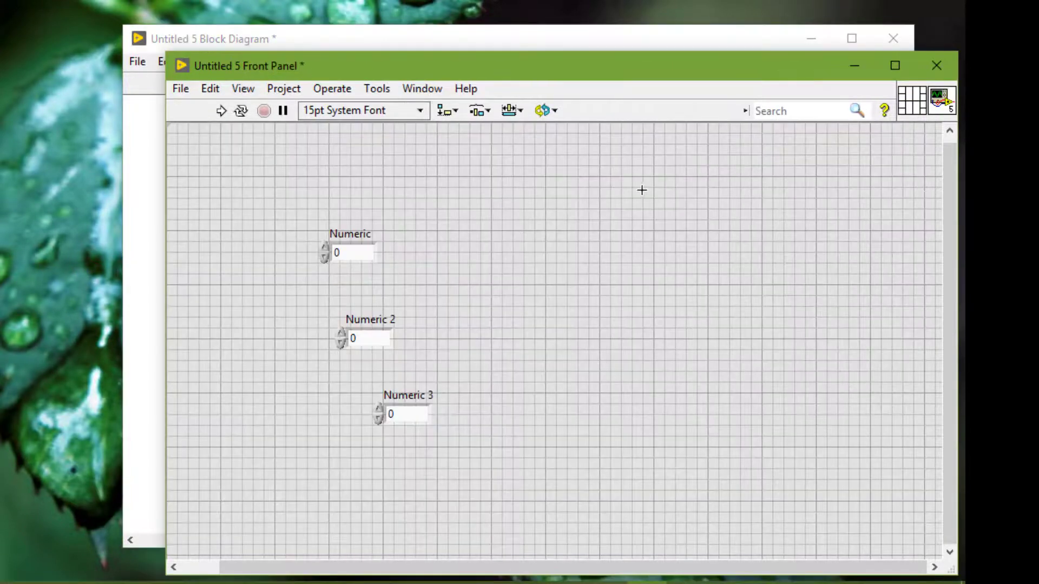
left_click_drag(295, 210, 437, 445)
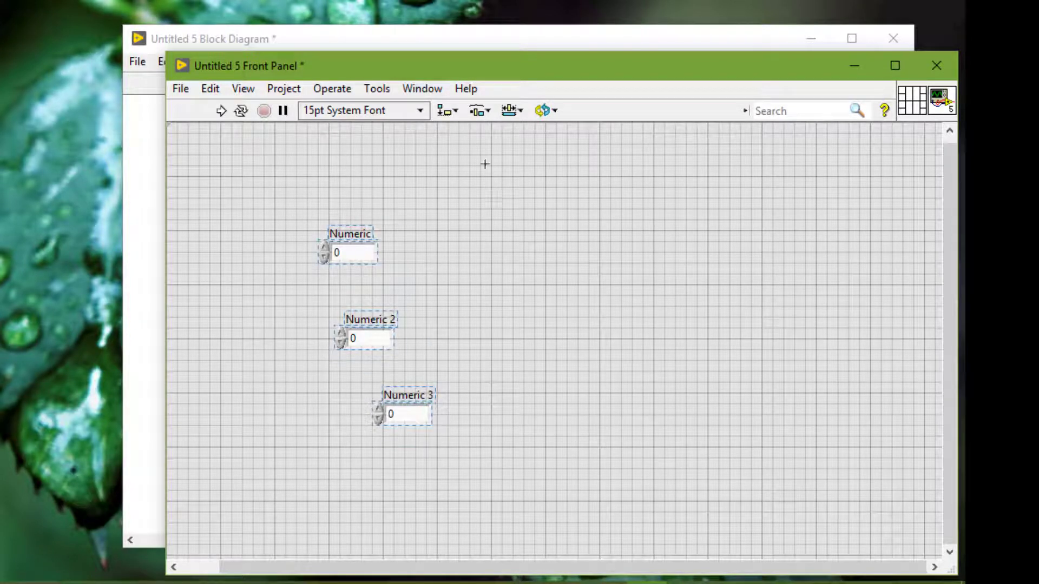
left_click(447, 112)
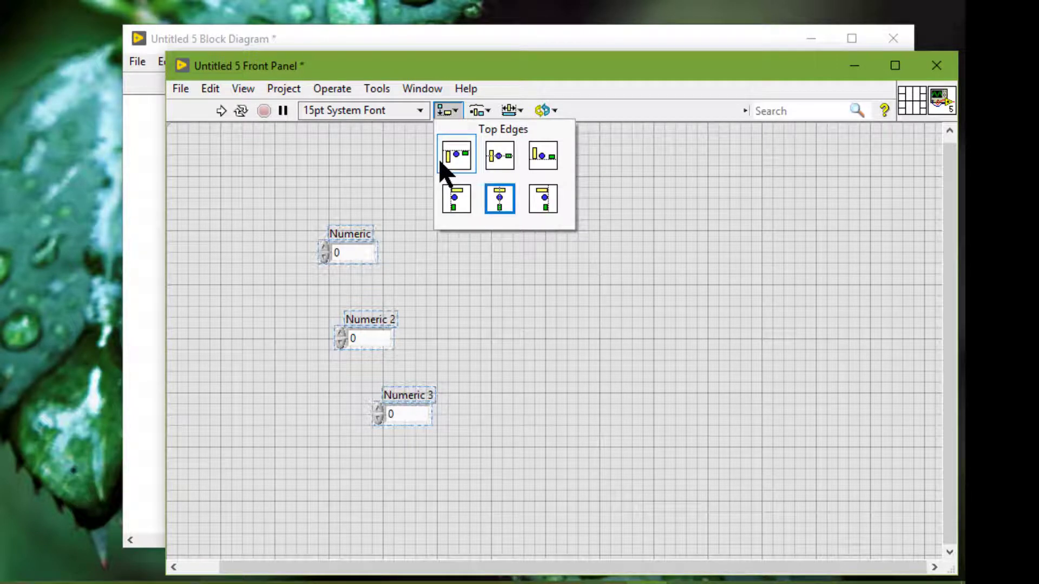
left_click(403, 158)
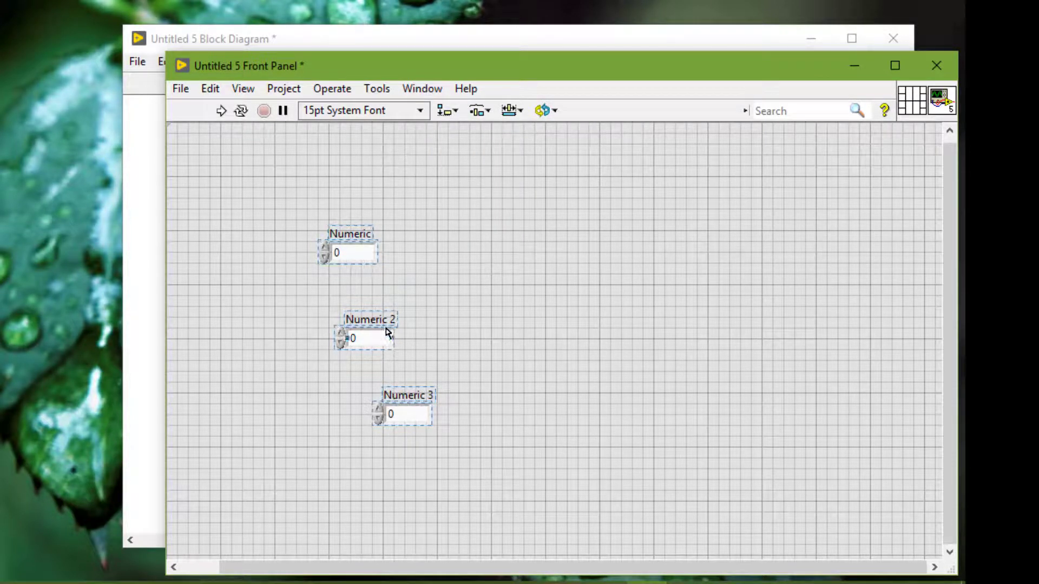
Move Numeric 2 and Numeric 3 to the right of Numeric, forming a staggered row with each control slightly lower
left_click(367, 325)
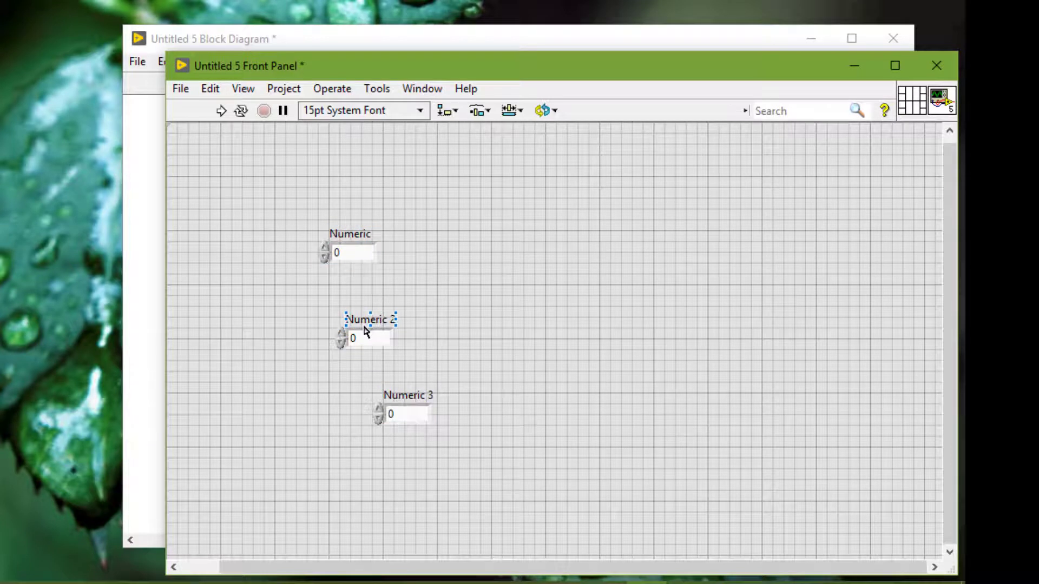
left_click_drag(367, 334, 474, 268)
left_click(415, 407)
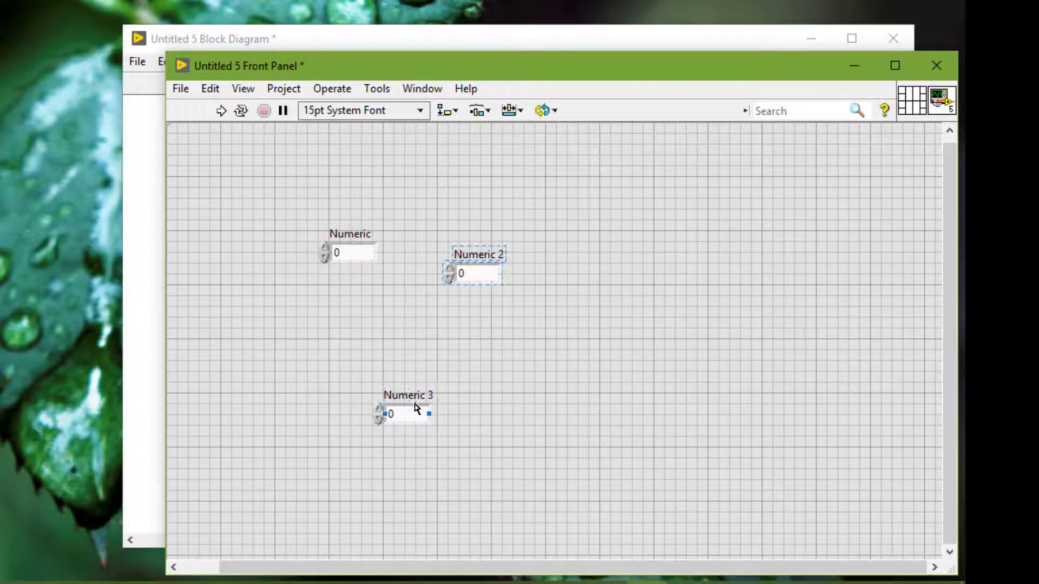
left_click_drag(415, 407, 614, 309)
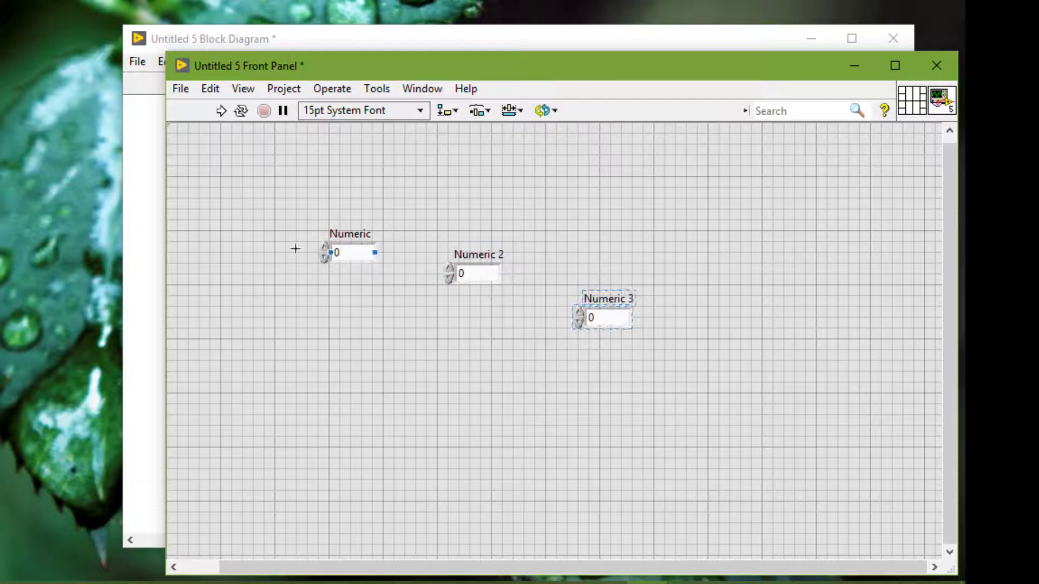
Align the three numeric controls by their top edges and undo the alignment
left_click_drag(265, 221, 720, 357)
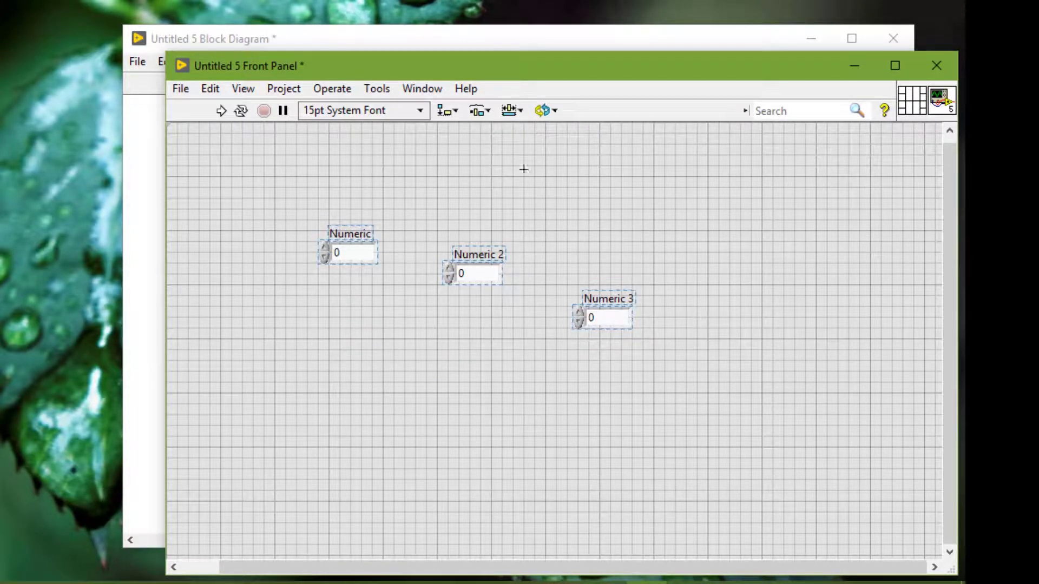
left_click(446, 115)
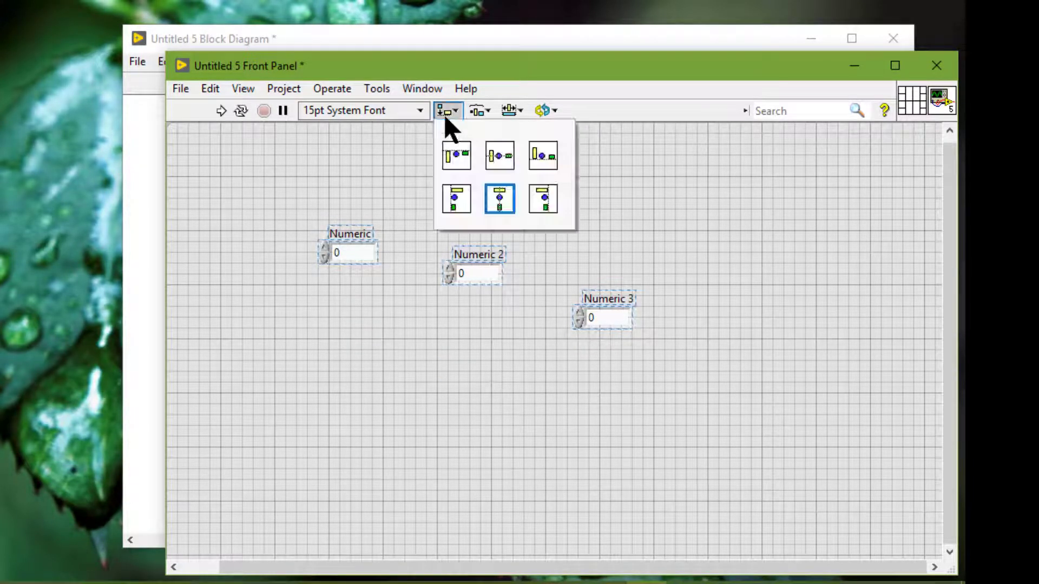
left_click(458, 157)
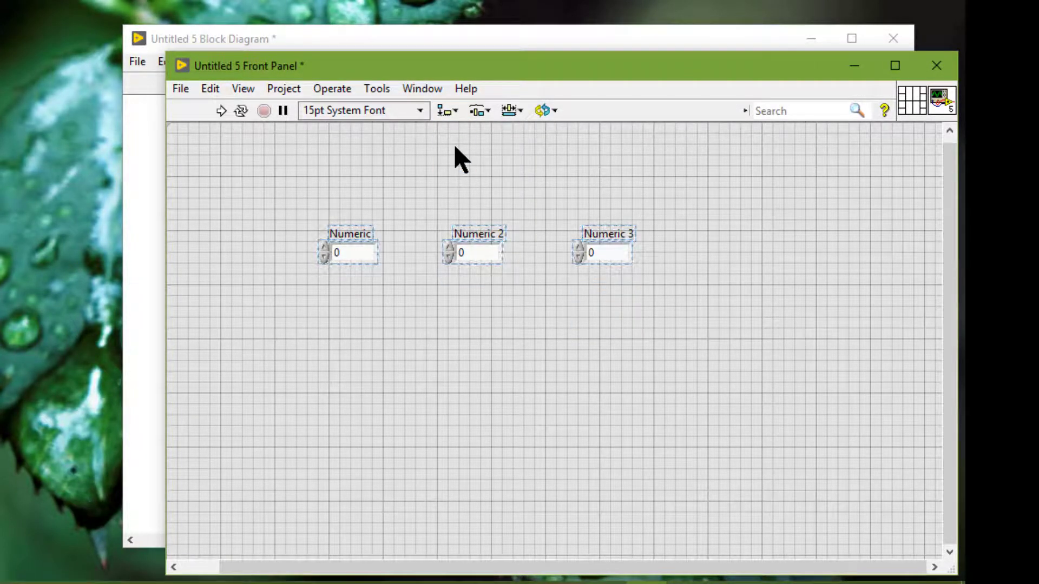
left_click(455, 148)
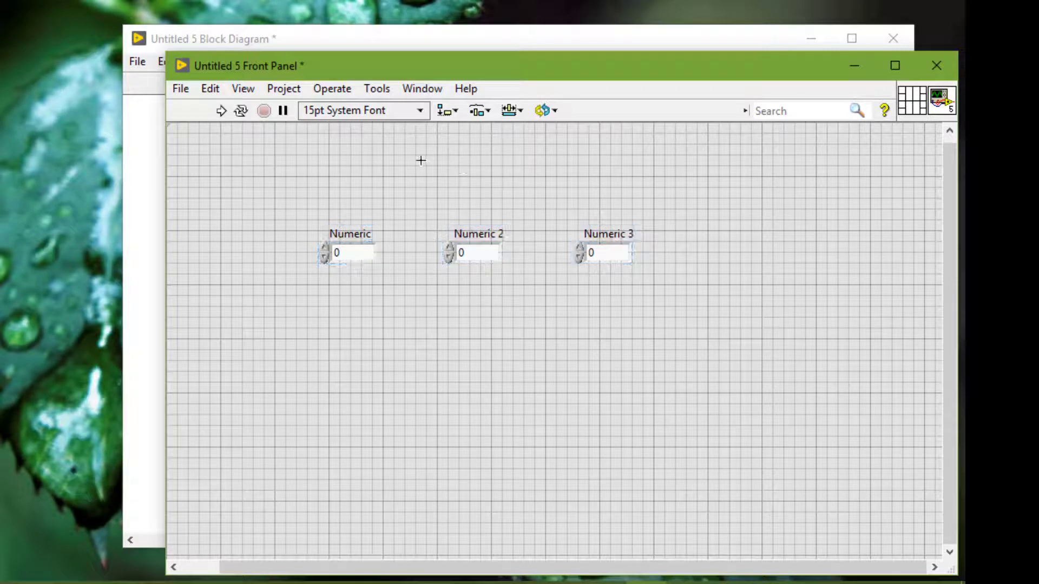
key("ctrl+z")
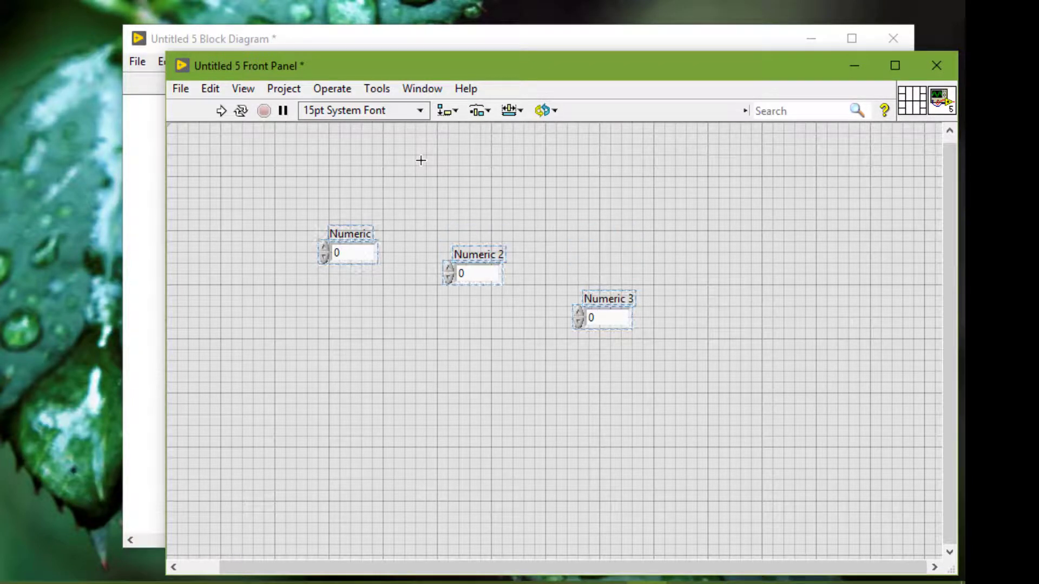
Align the three numeric controls by their vertical centers and undo the alignment
left_click(444, 109)
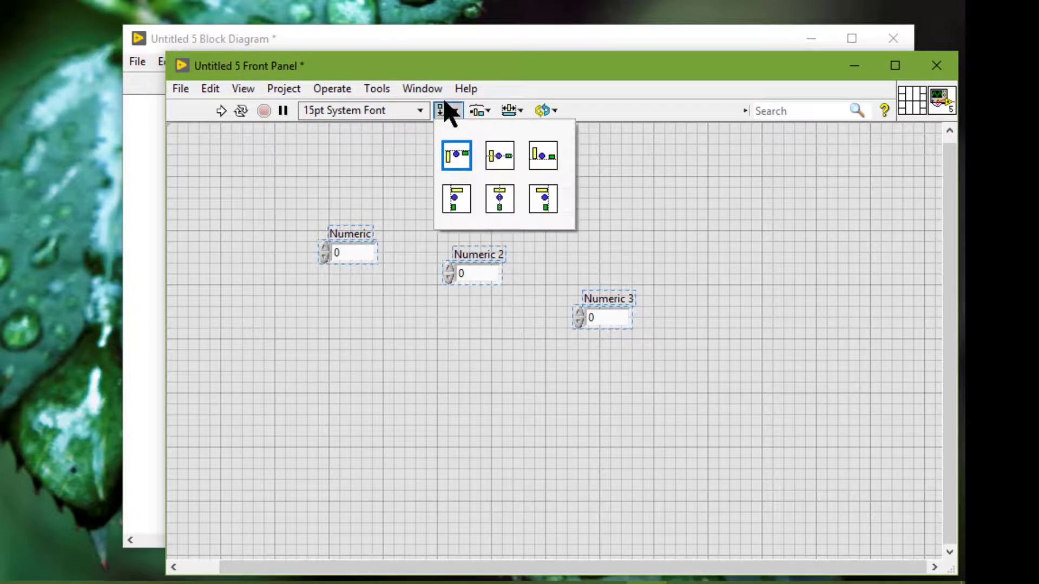
left_click(504, 155)
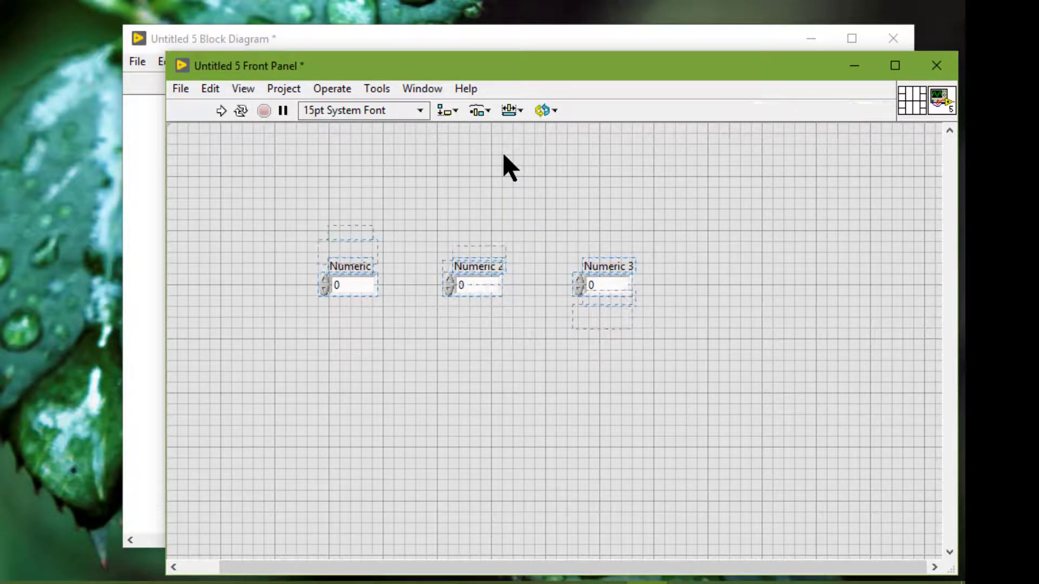
left_click(511, 167)
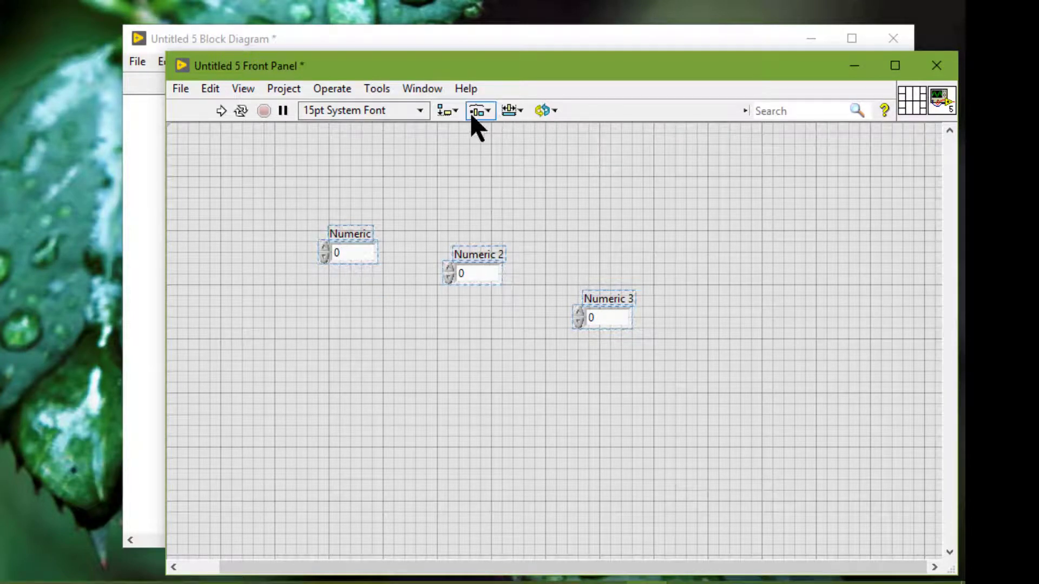
Align the three numeric controls by their bottom edges
left_click(448, 113)
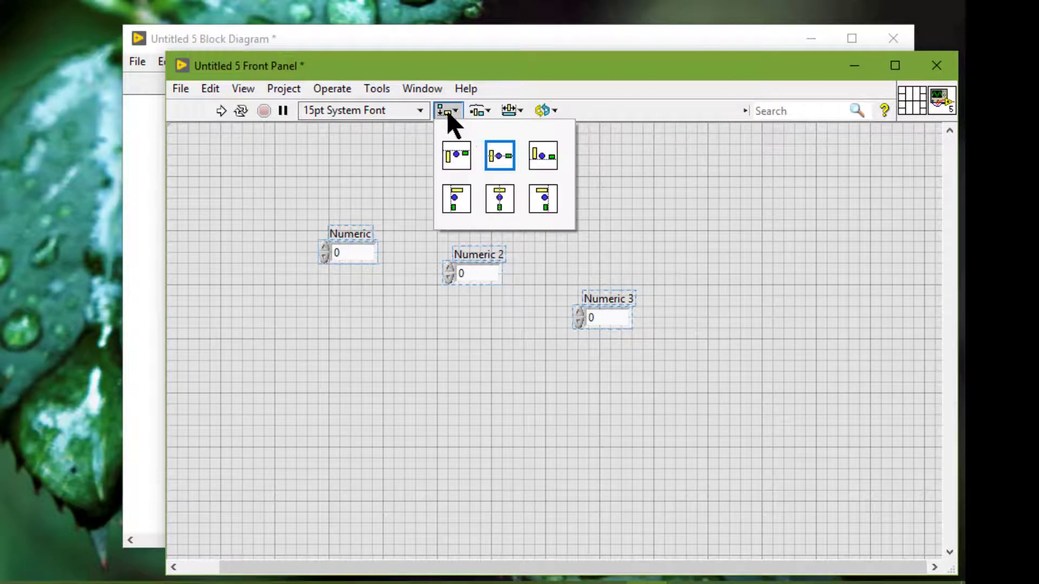
left_click(543, 155)
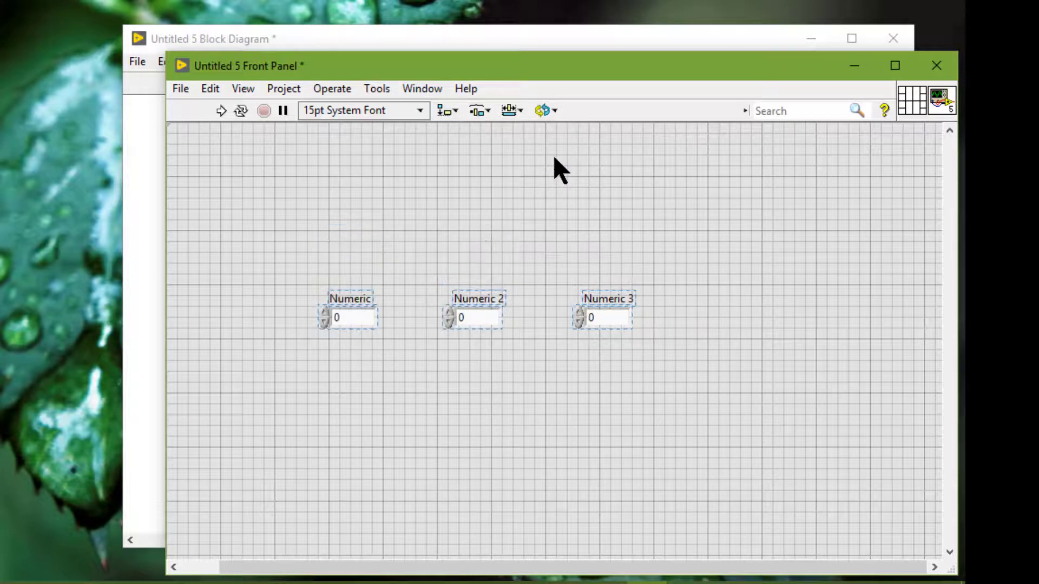
Undo the bottom-edge alignment of the three numeric controls
key("ctrl+z")
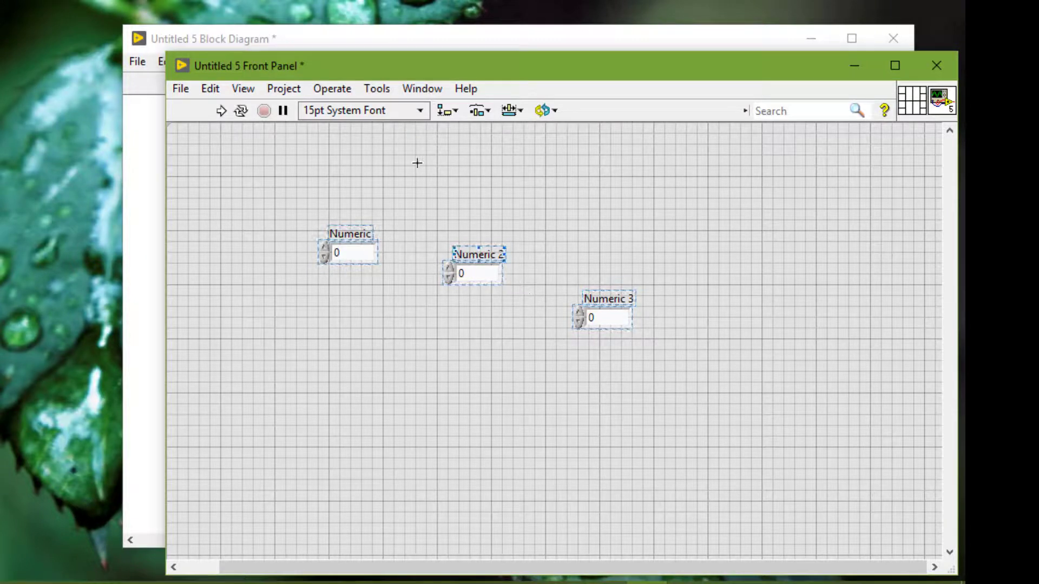
Align the three numeric controls by their left edges and undo the alignment
left_click(447, 115)
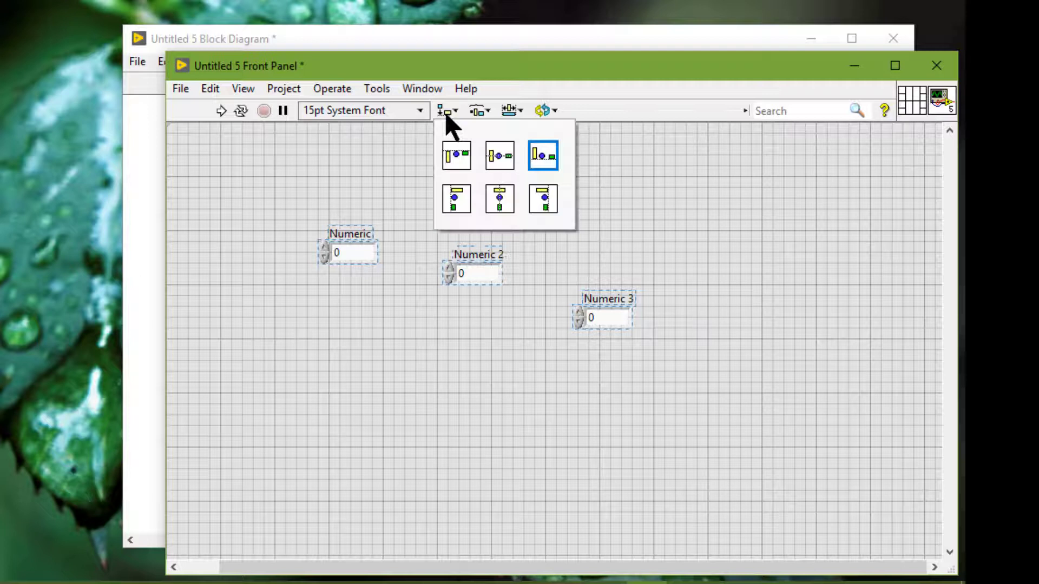
left_click(452, 196)
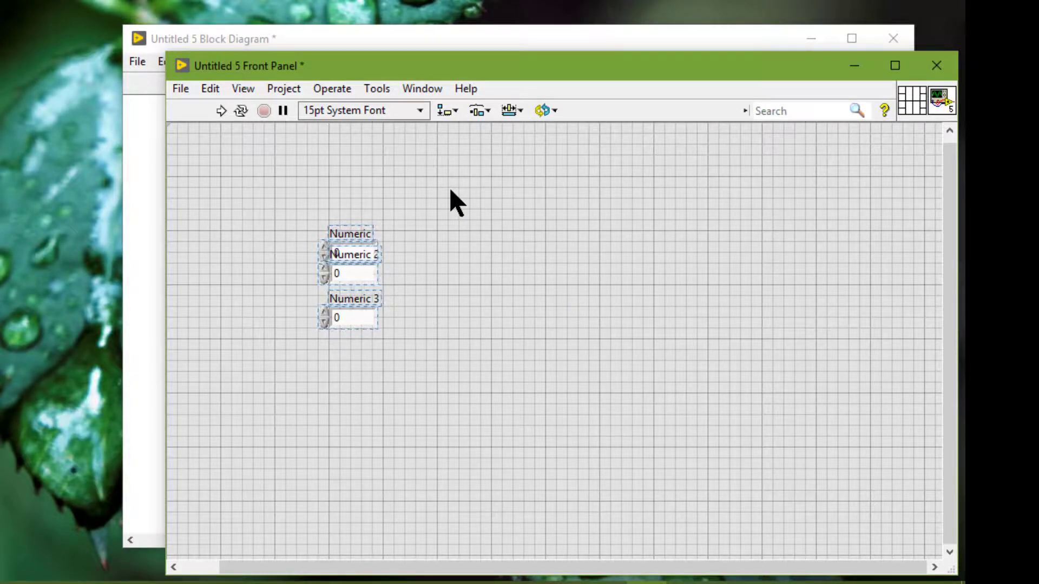
key("ctrl+z")
Move Numeric 2 and Numeric 3 down and left into a steeper diagonal below Numeric, and select all three controls
left_click(525, 214)
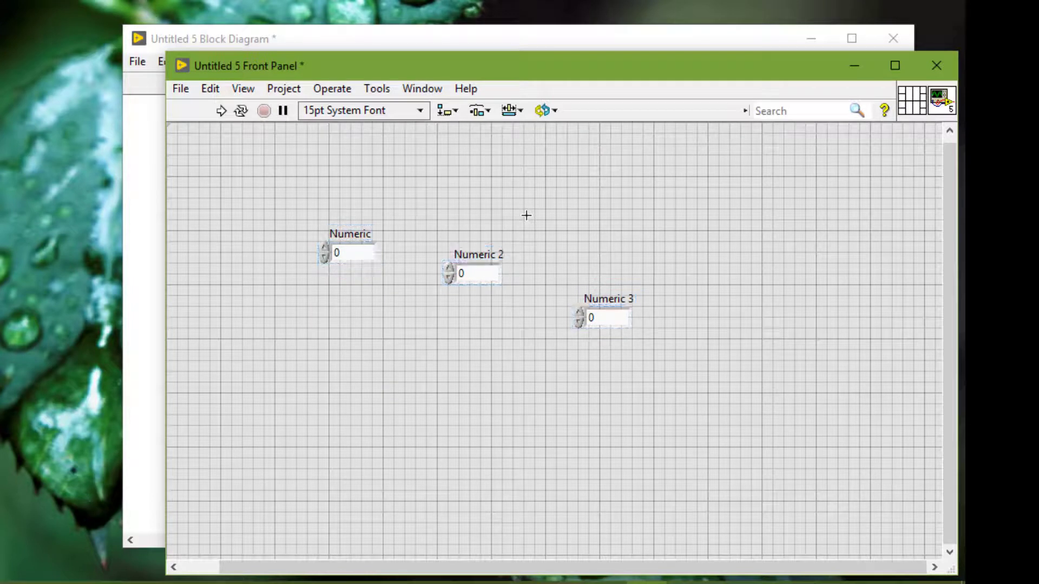
left_click_drag(487, 275, 460, 308)
left_click_drag(604, 317, 500, 392)
left_click_drag(276, 192, 561, 456)
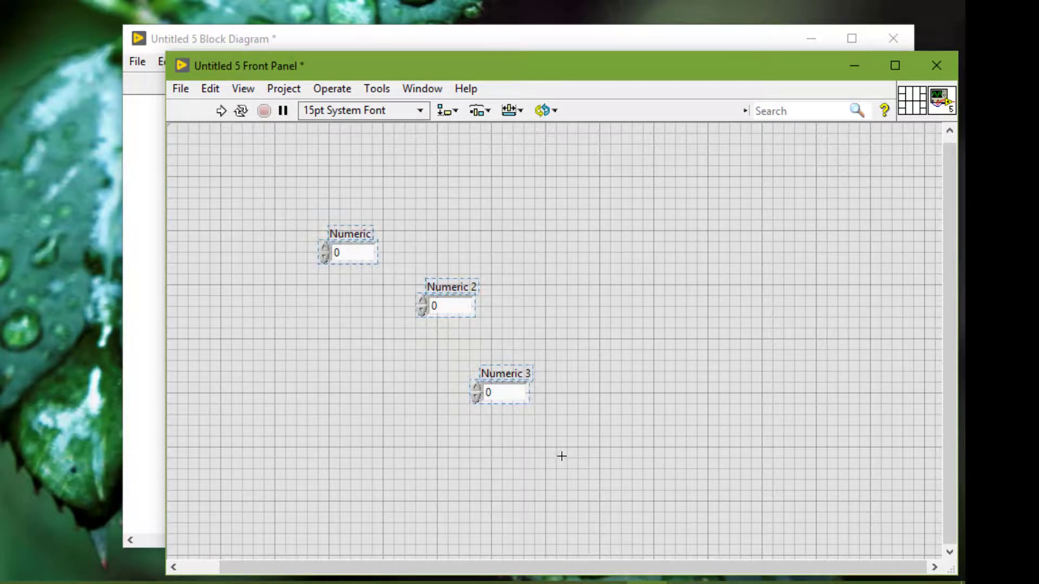
Align the three numeric controls by their horizontal centers and undo the alignment
left_click(447, 115)
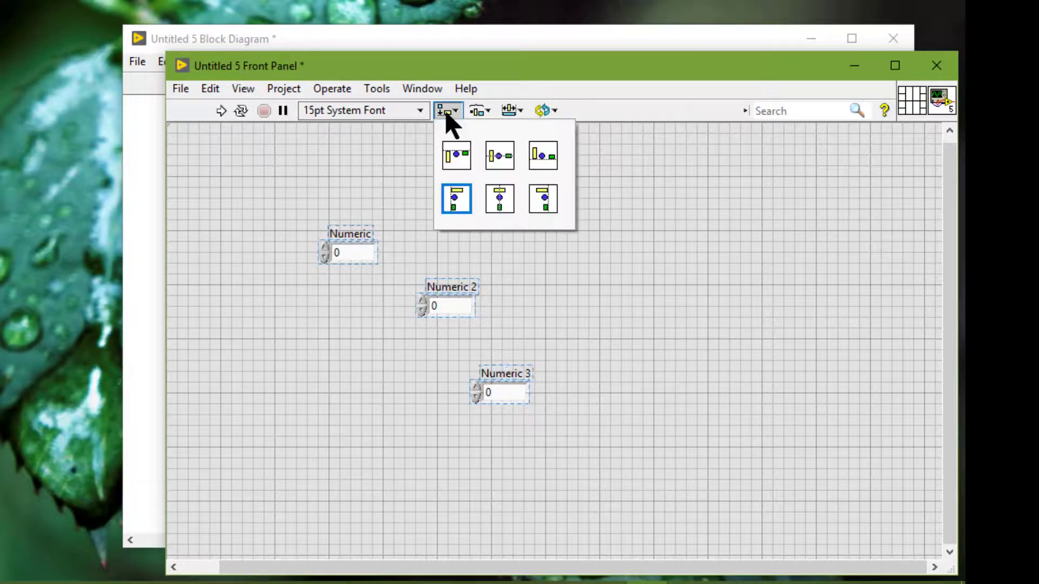
left_click(497, 202)
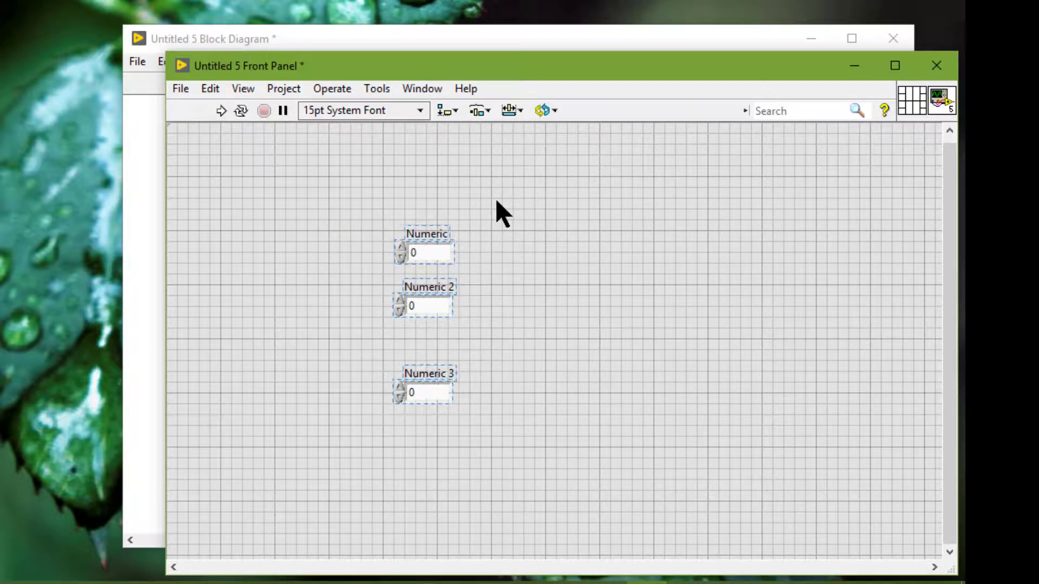
key("ctrl+z")
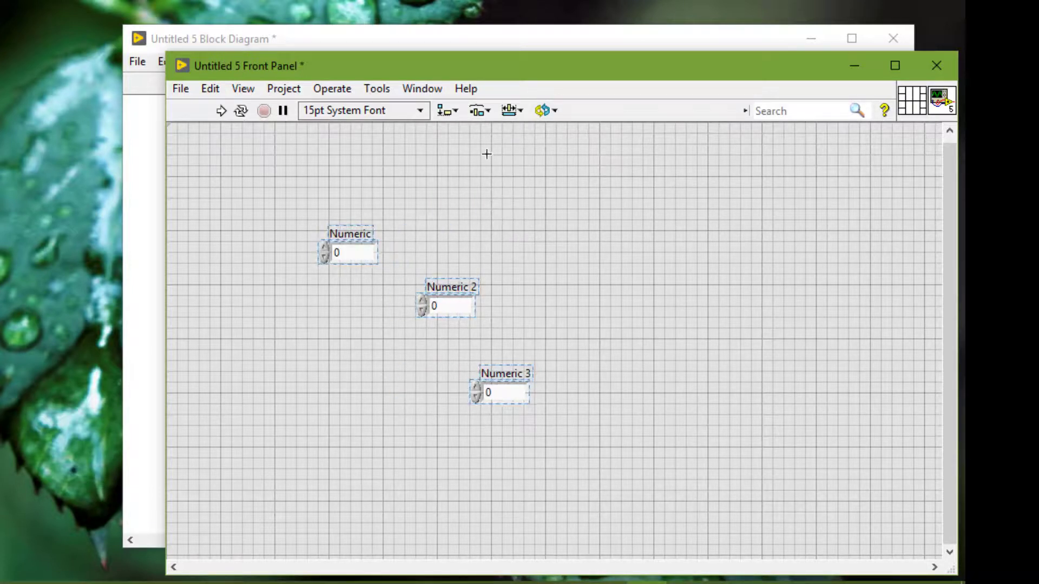
Align the three selected numeric controls by their right edges
left_click(446, 113)
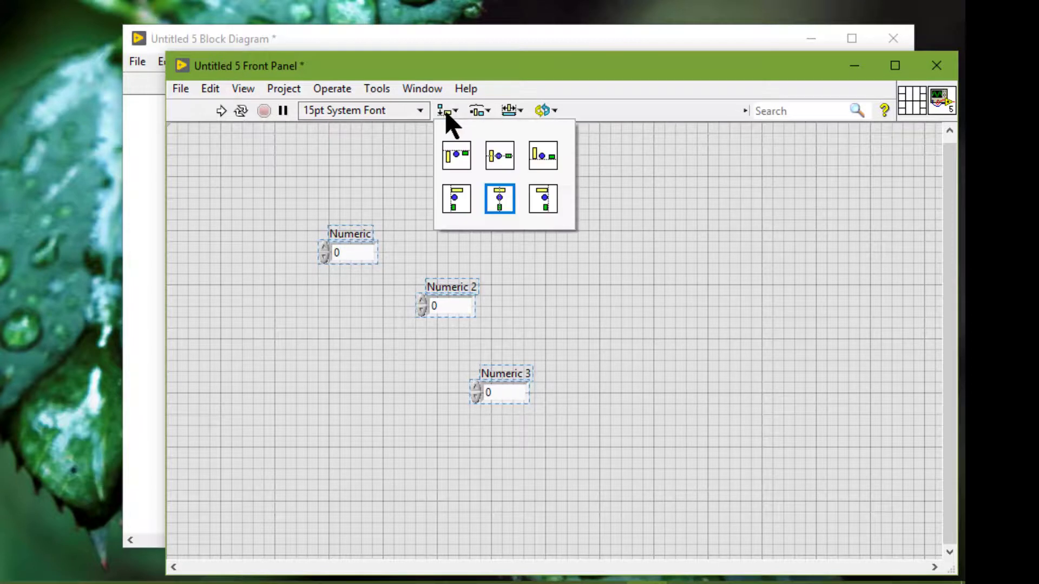
left_click(537, 190)
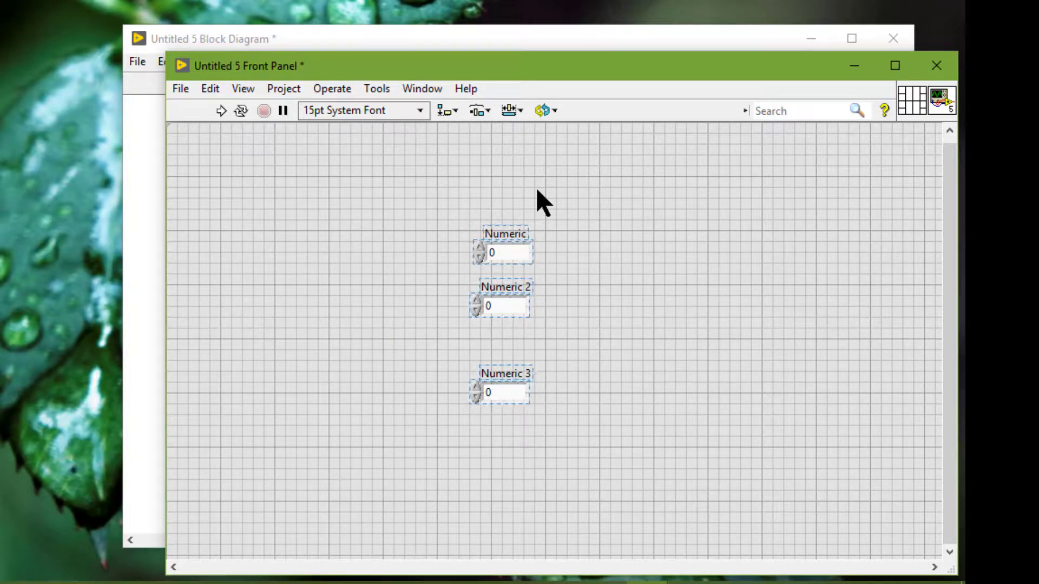
Add a Modern numeric control to the front panel, to the right of and slightly above Numeric
right_click(588, 184)
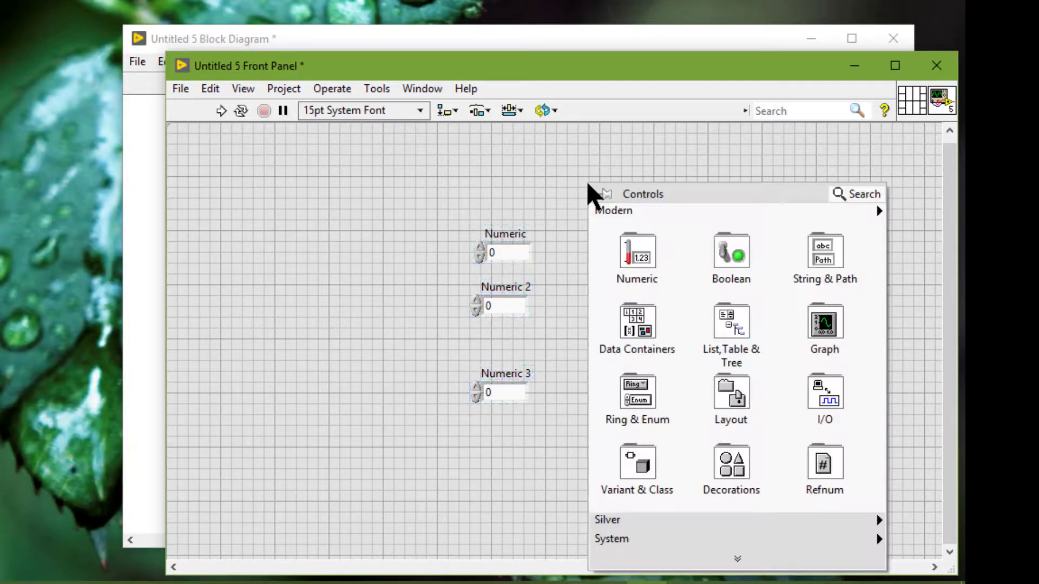
mouse_move(637, 253)
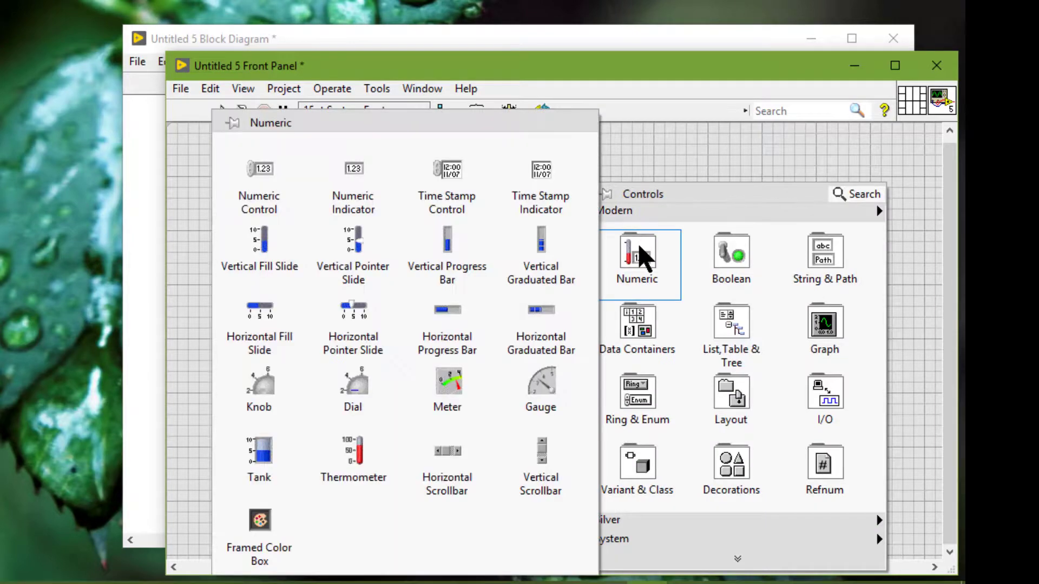
left_click(286, 160)
left_click(671, 216)
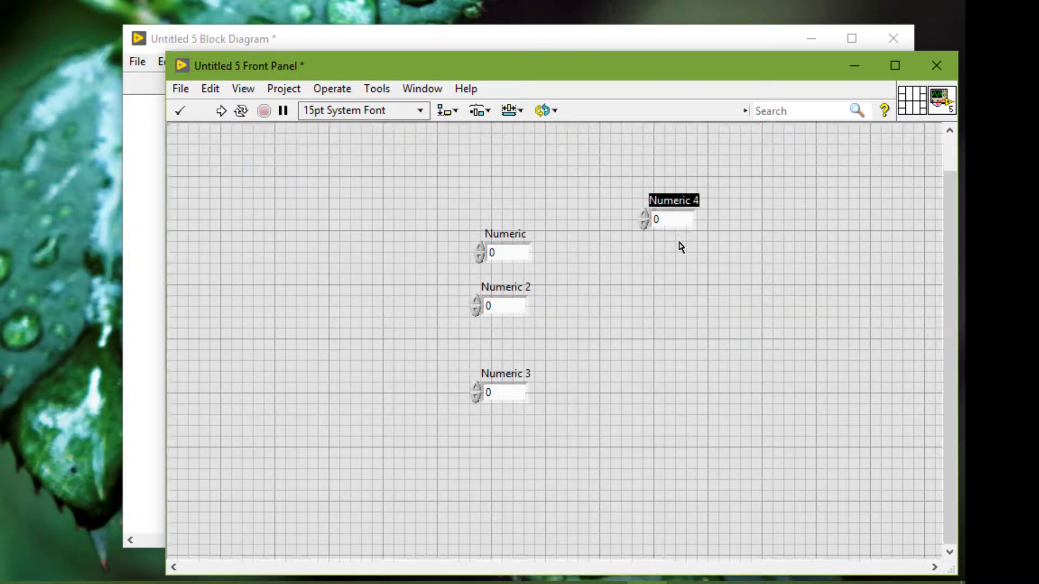
Add another numeric control below Numeric 4, offset slightly to its left
right_click(685, 307)
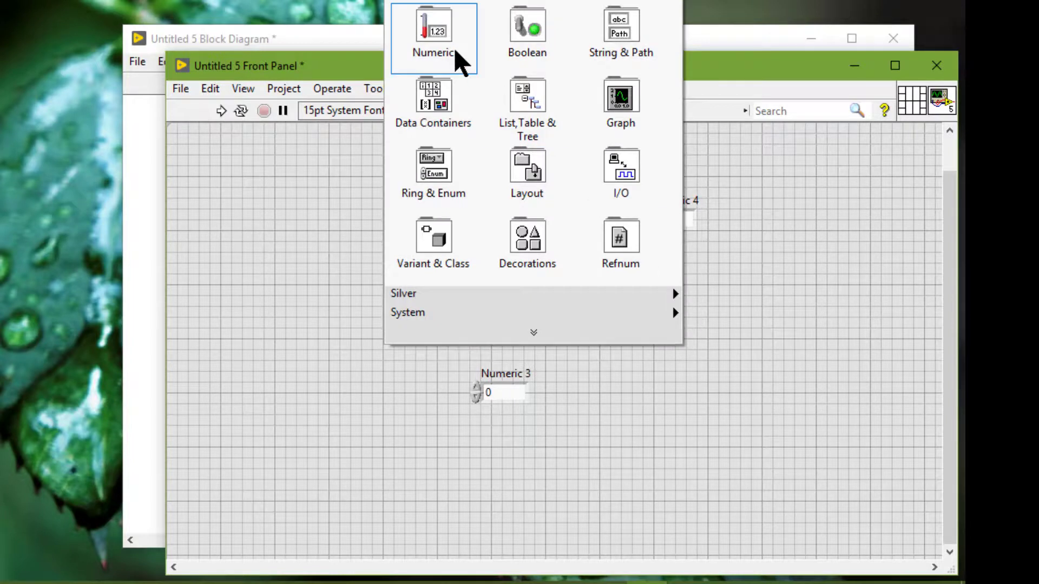
mouse_move(457, 56)
left_click(524, 131)
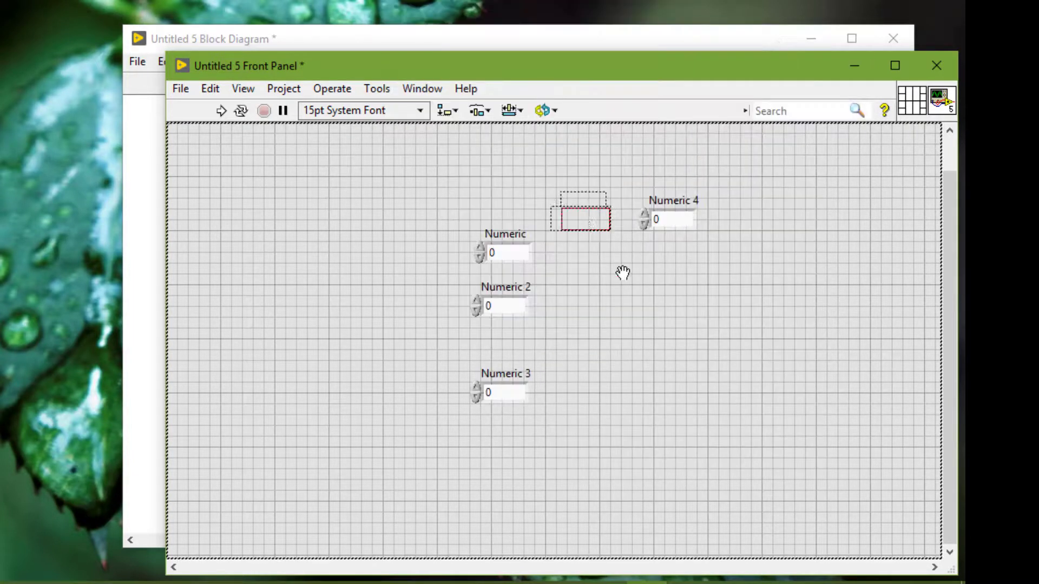
left_click(652, 317)
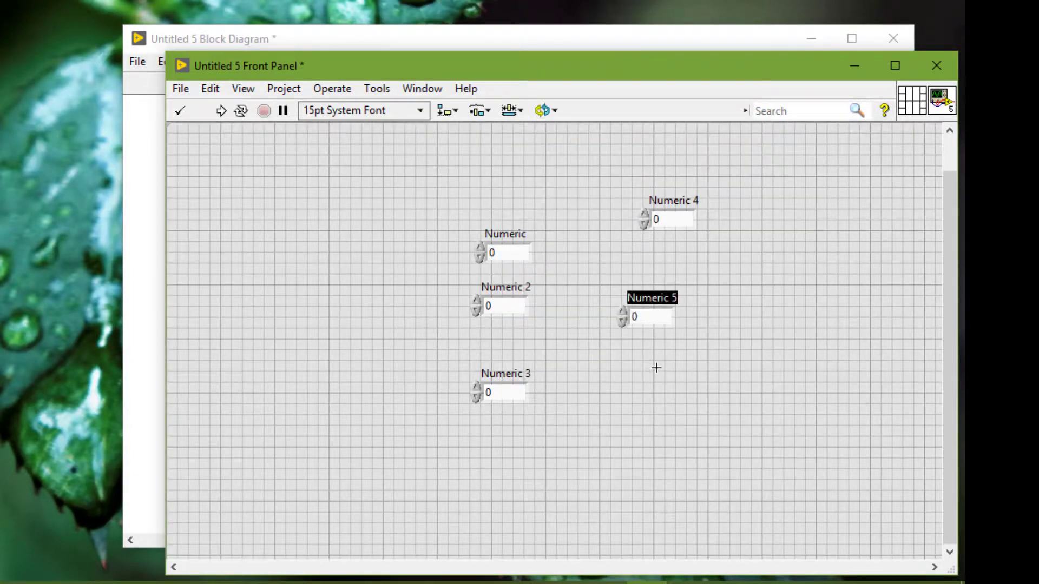
Add a further numeric control below Numeric 5, offset to its right
right_click(656, 368)
mouse_move(696, 127)
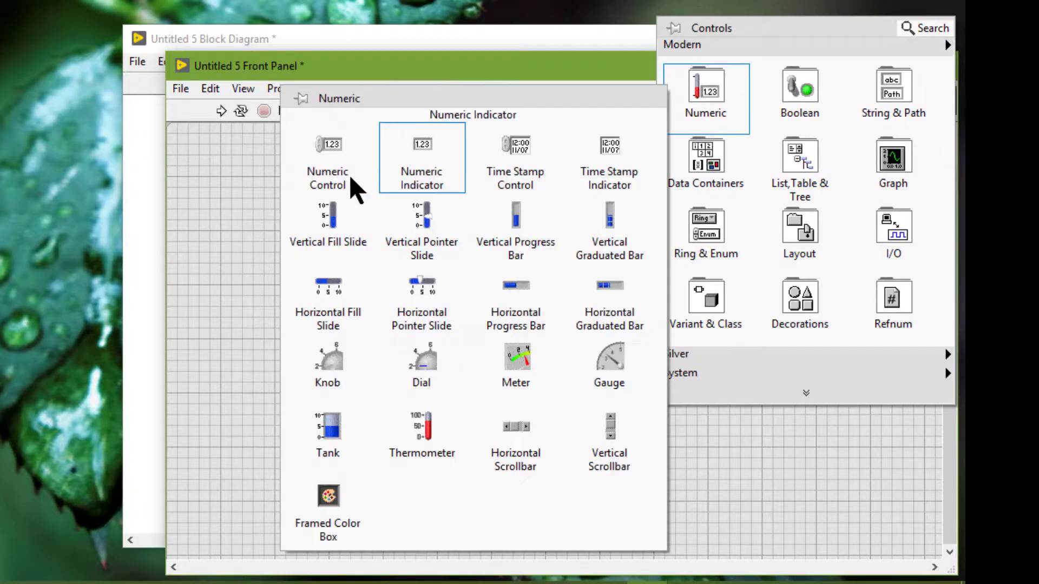
left_click(344, 189)
left_click(700, 406)
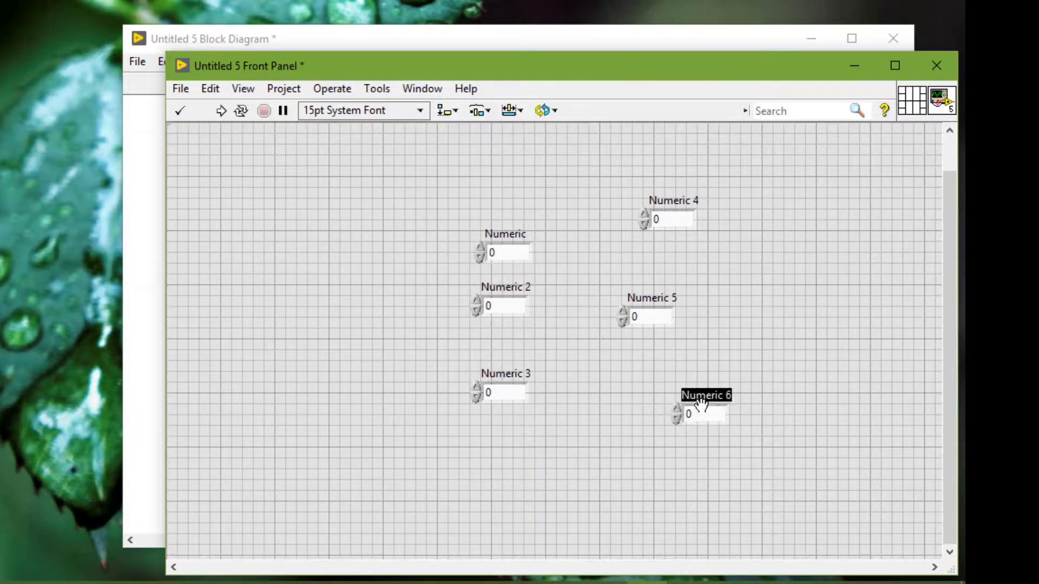
Repeat the right-edge alignment on Numeric 4, Numeric 5 and Numeric 6, undo it, and reapply it with the Align Items command
left_click_drag(605, 178, 794, 447)
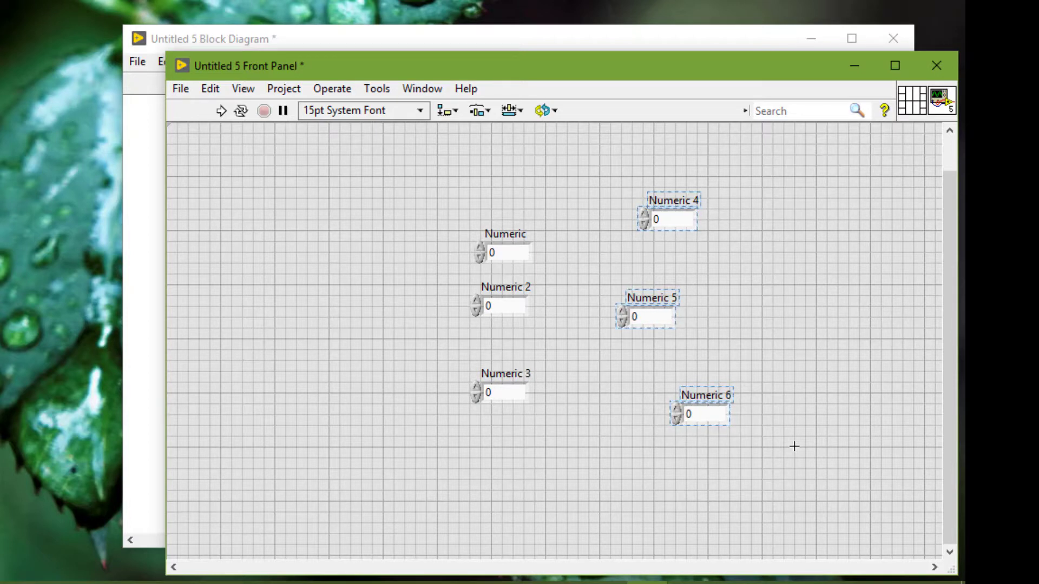
key("ctrl+shift+a")
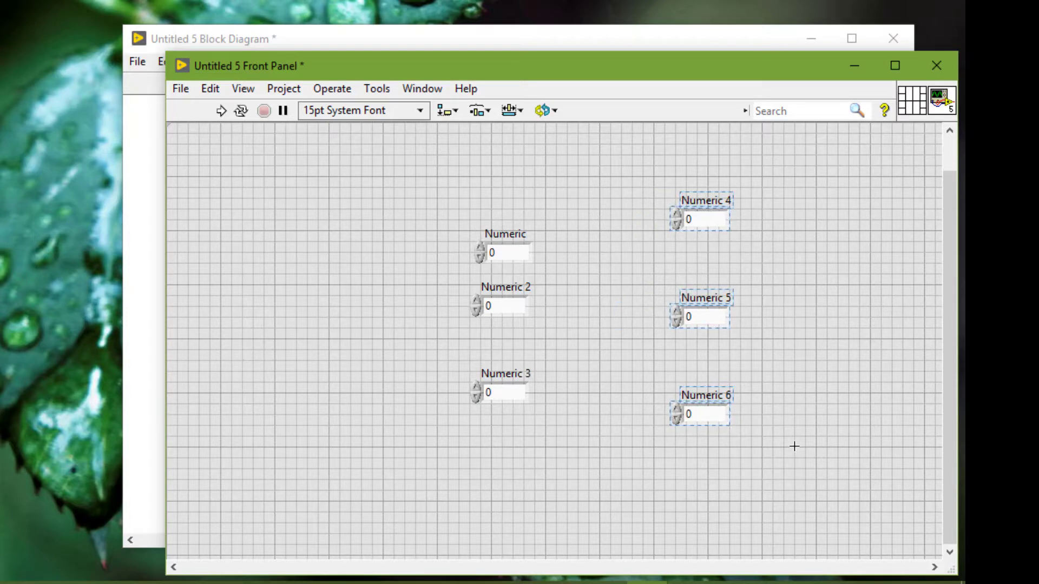
key("ctrl+z")
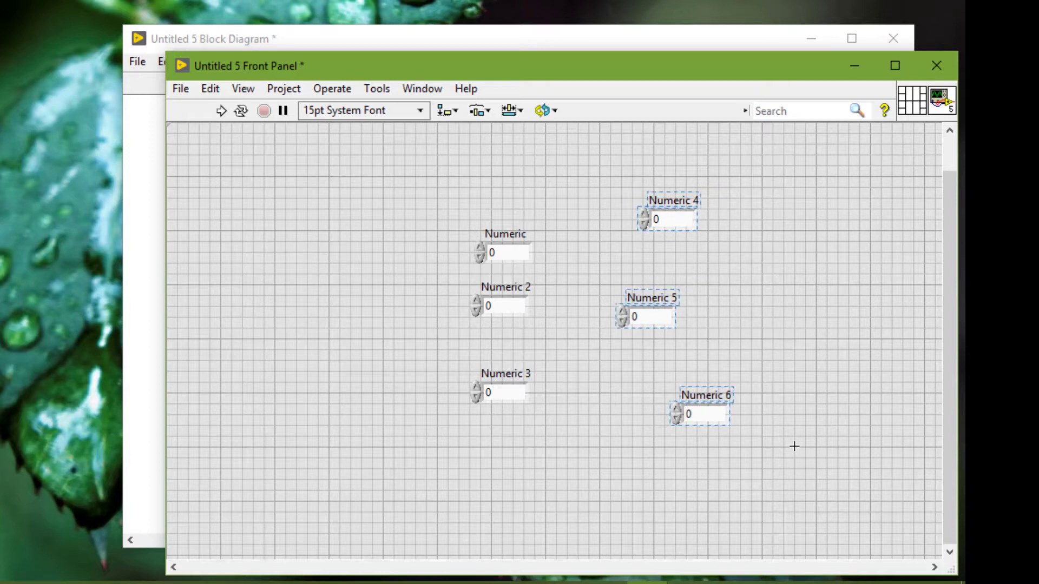
left_click(211, 90)
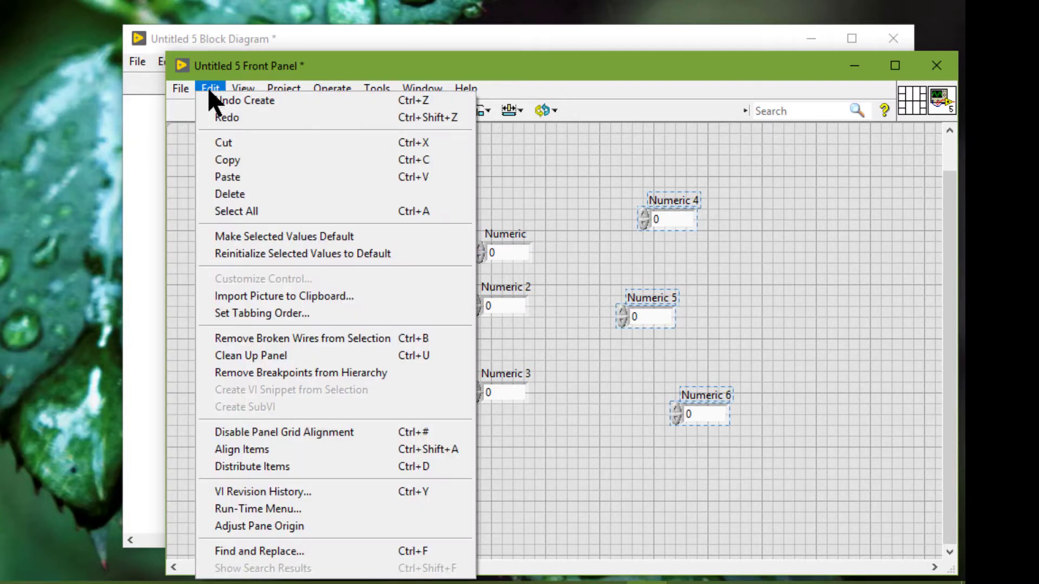
left_click(245, 450)
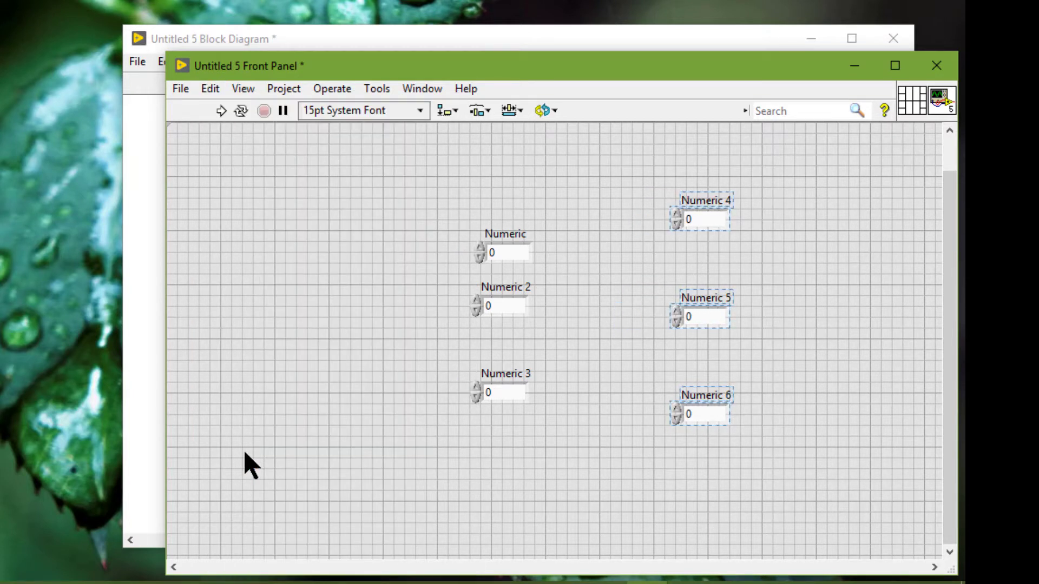